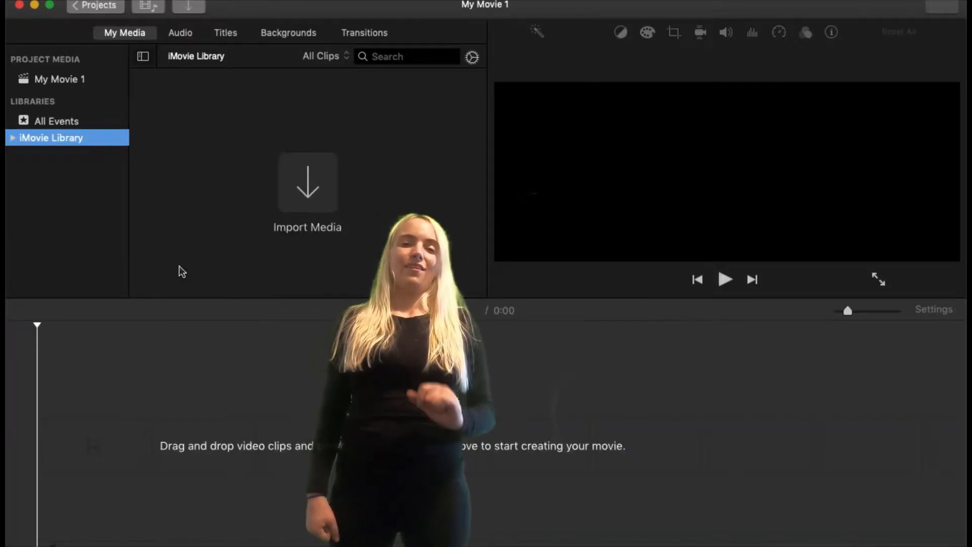
Step: Import the media into the project and add the stage-lights clip after the green-screen clip in the timeline
left_click(202, 344)
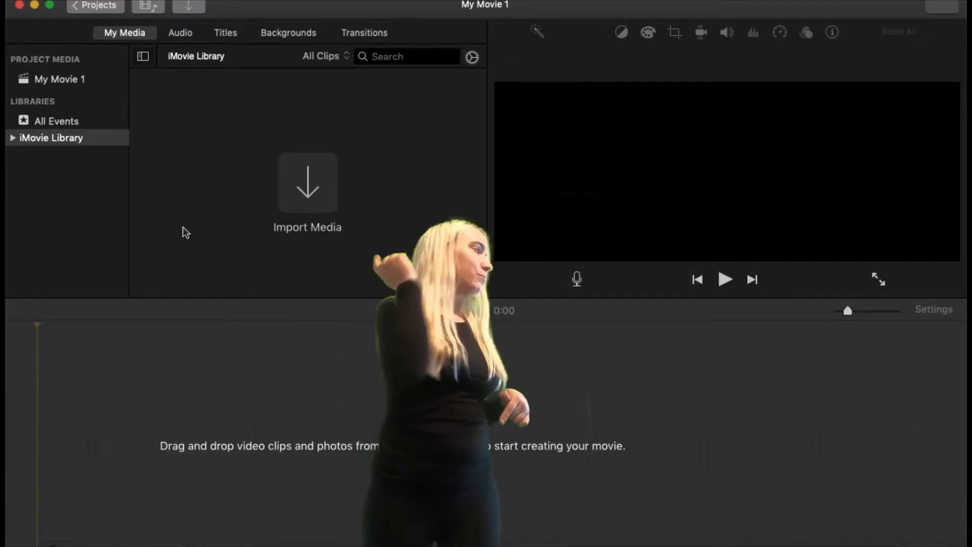
left_click(318, 198)
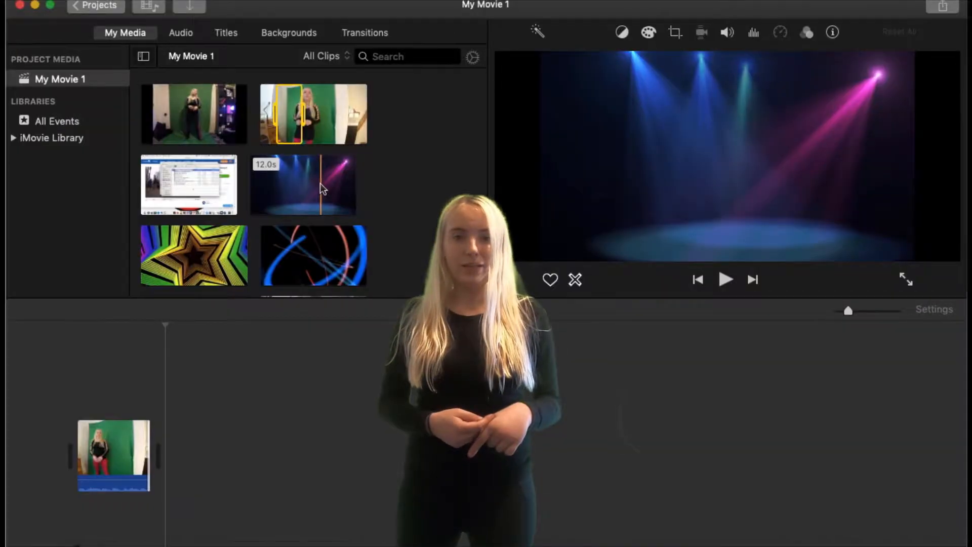
left_click_drag(320, 183, 205, 461)
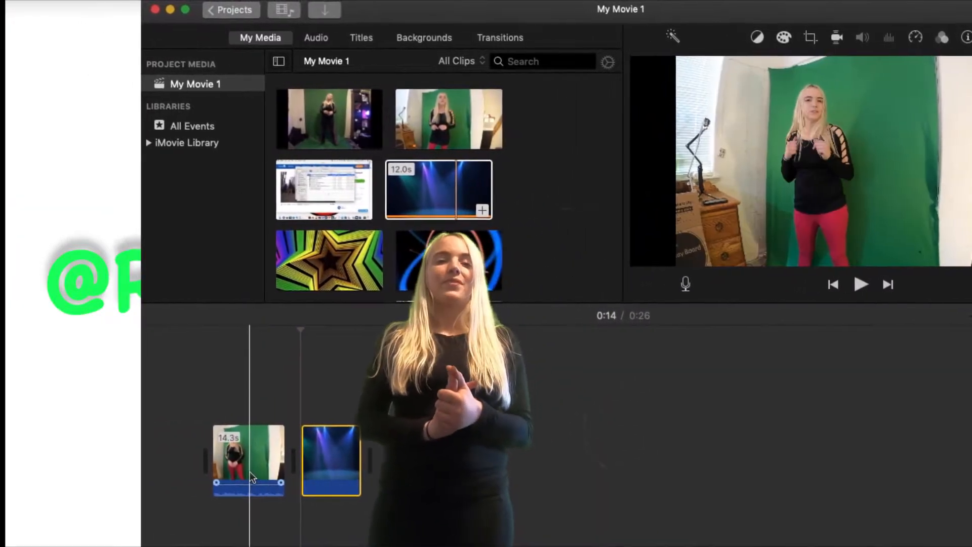
Step: Overlay the green-screen clip above the stage-lights clip and add the light-swirl clip after the stage lights
left_click_drag(248, 470, 250, 385)
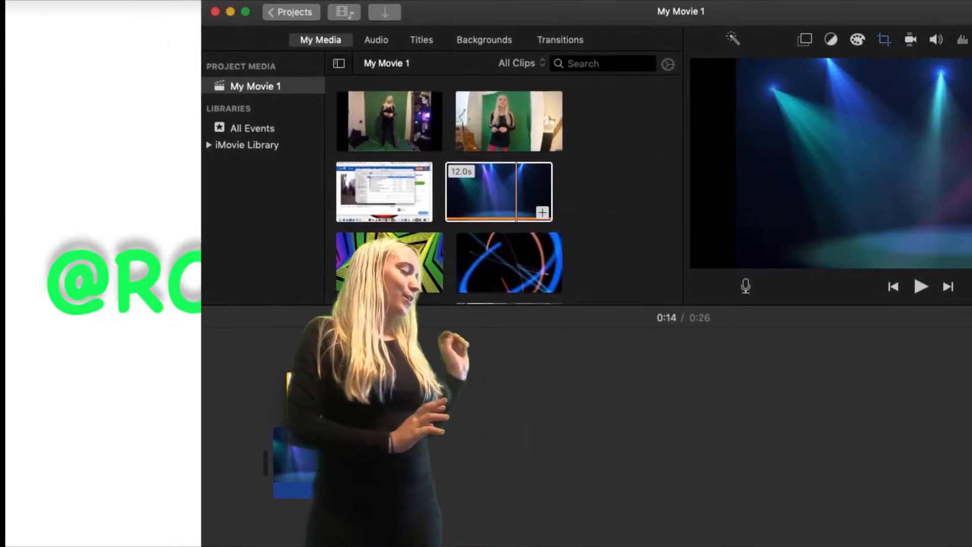
left_click_drag(314, 394, 308, 394)
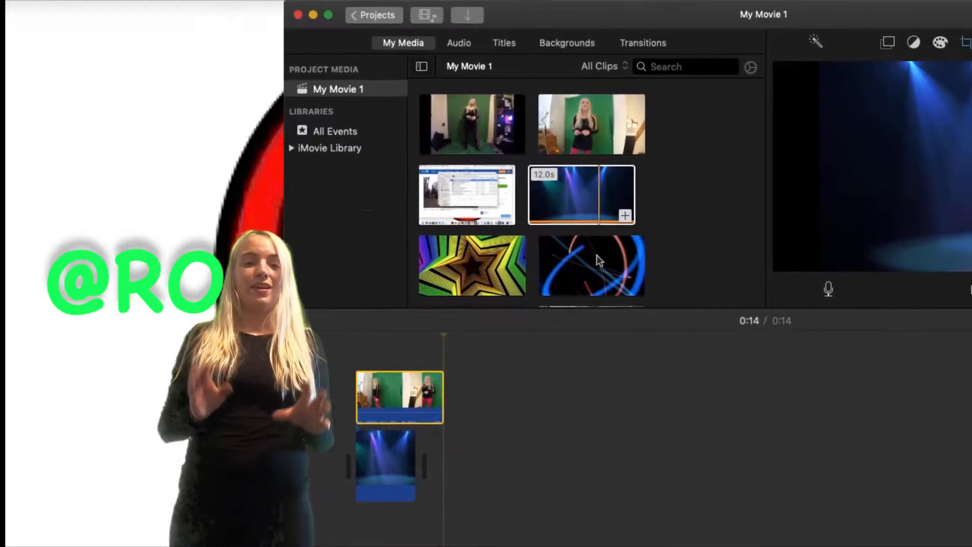
left_click_drag(596, 254, 425, 473)
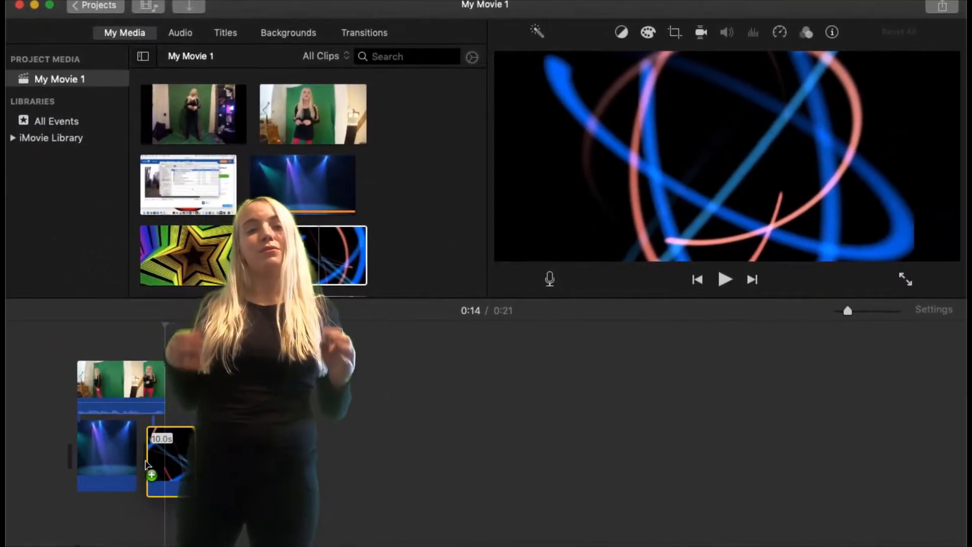
left_click_drag(146, 463, 109, 454)
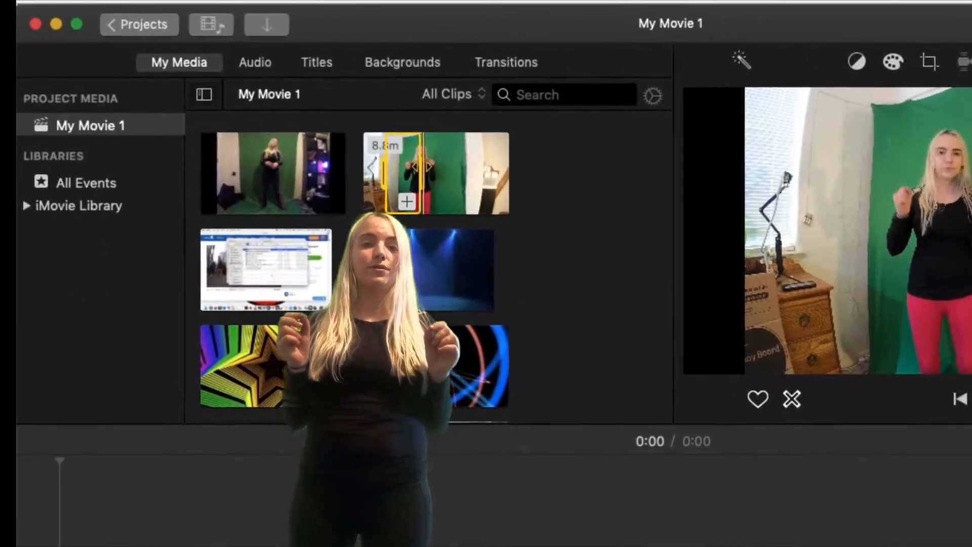
Step: Place a selected section of the green-screen clip above the stage-lights background, with the light-swirl clip as the second background
left_click_drag(275, 115, 302, 115)
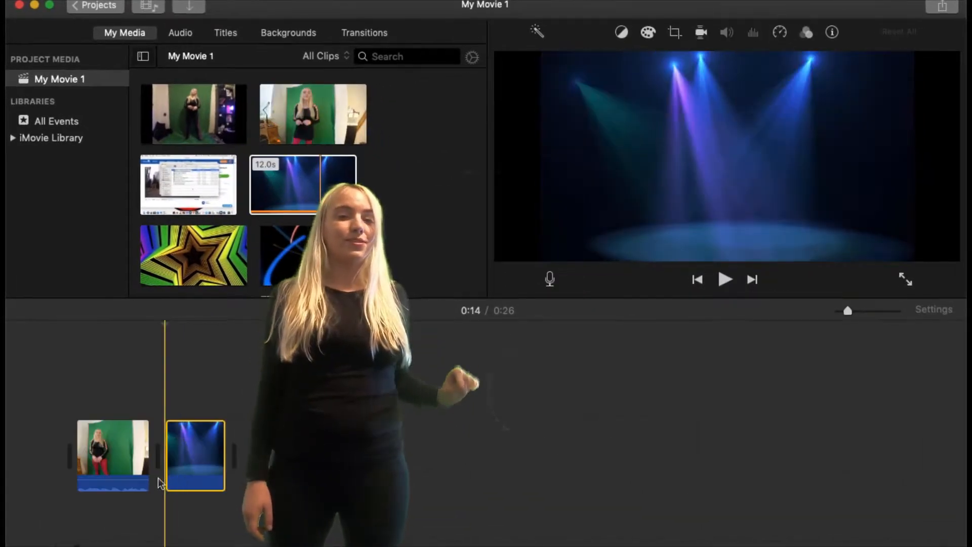
left_click_drag(115, 471, 118, 398)
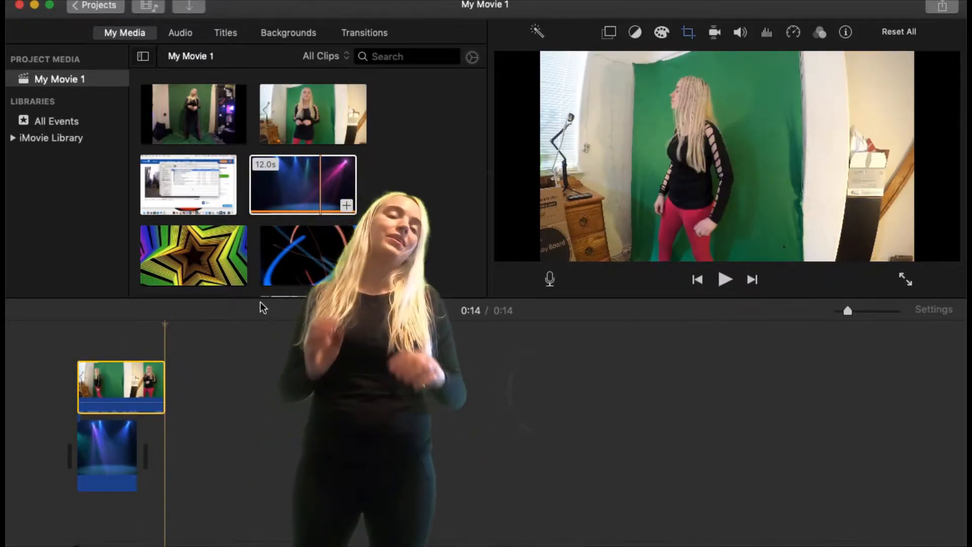
left_click(303, 185)
mouse_move(304, 256)
left_mouse_down()
mouse_move(188, 446)
mouse_move(157, 478)
mouse_move(120, 452)
left_mouse_up()
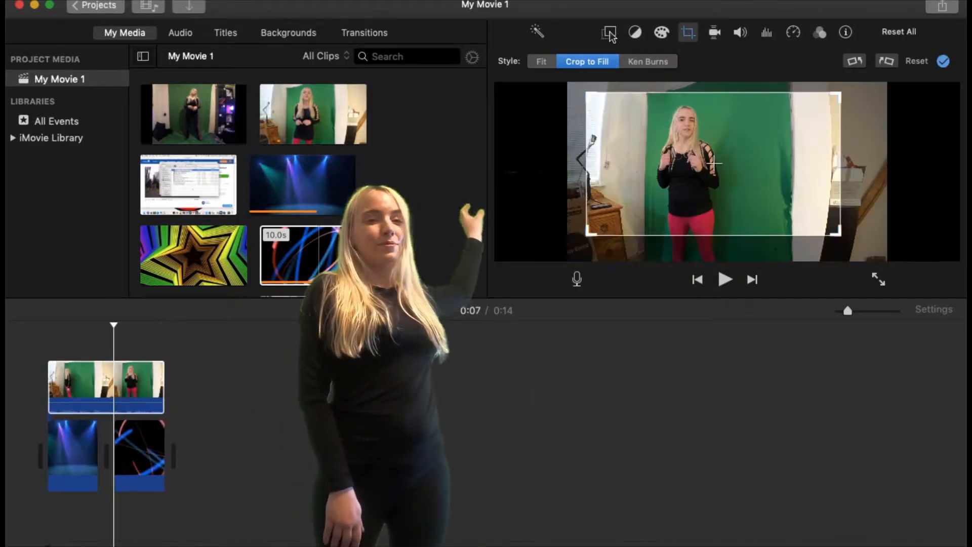
Step: Set the overlay clip to Green/Blue Screen and crop away the wall on the presenter's window side using the clean-up corners
left_click(609, 33)
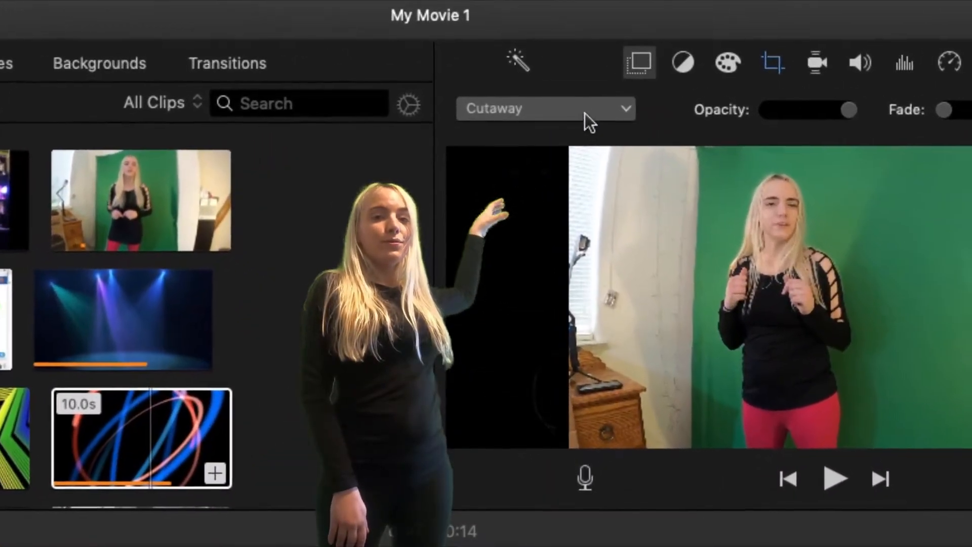
left_click(585, 113)
left_click(577, 148)
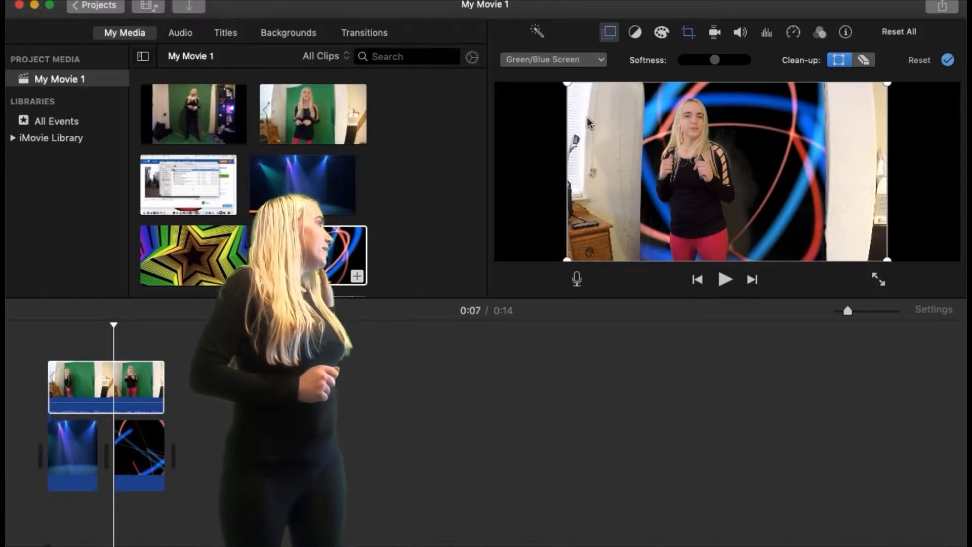
left_click_drag(566, 83, 634, 83)
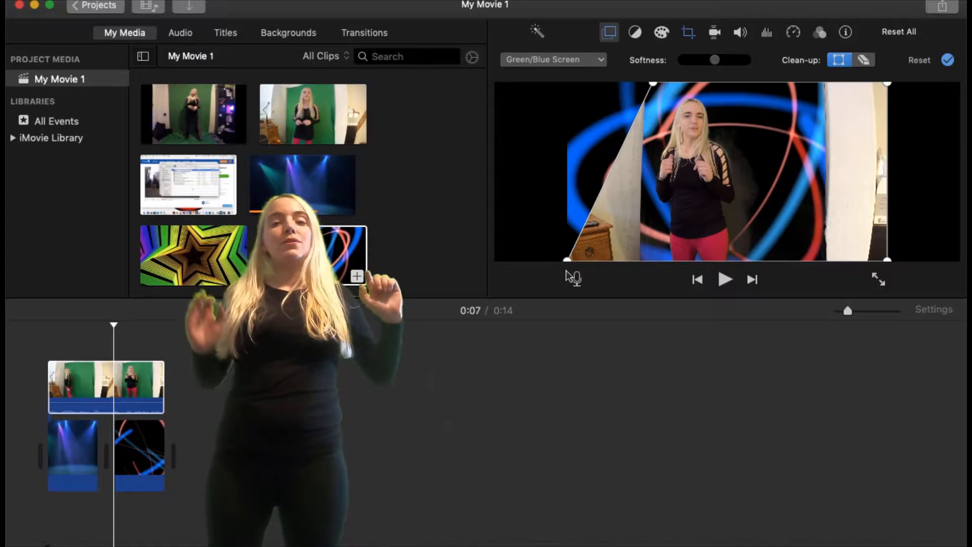
left_click_drag(567, 260, 643, 261)
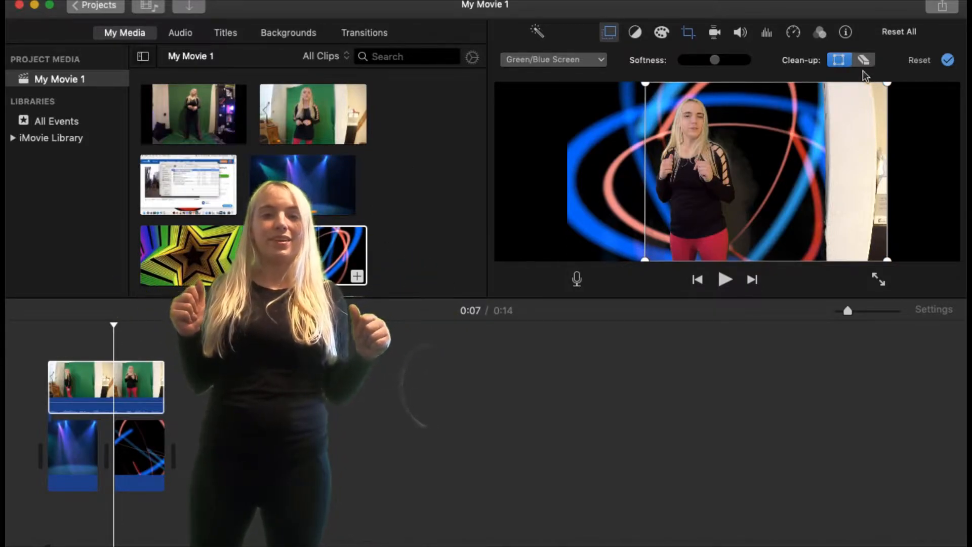
Step: Try the clean-up eraser on the white wall beside the presenter and undo it
left_click(858, 143)
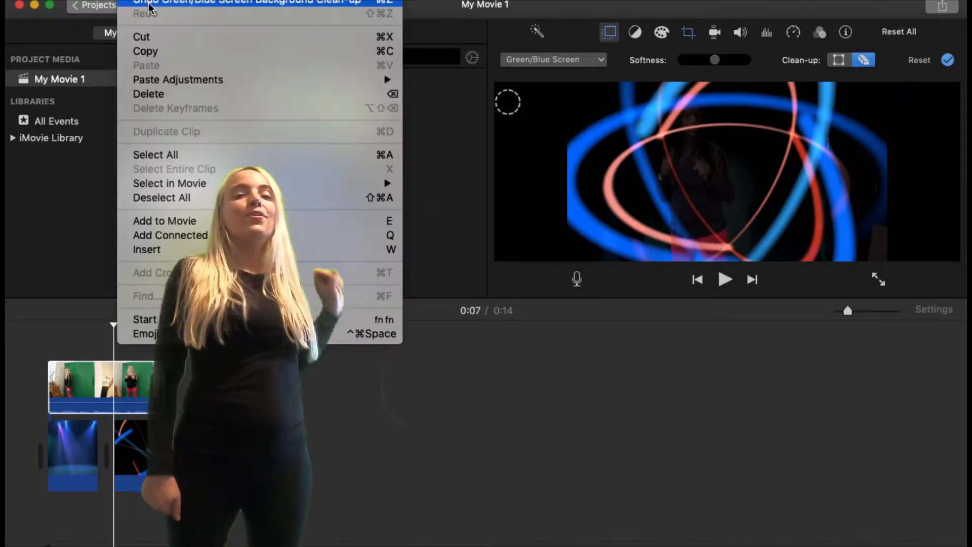
key("super+z")
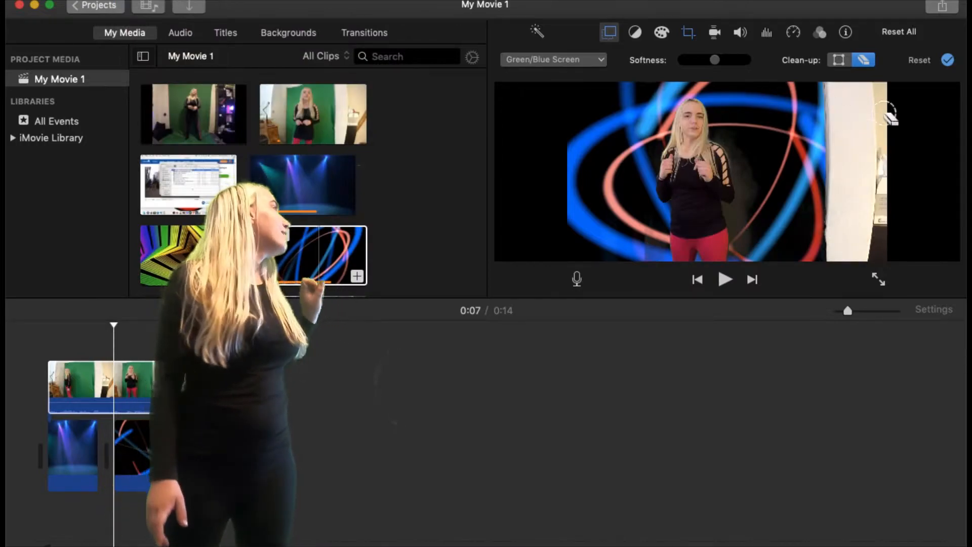
Step: Crop away the remaining white wall by moving the two clean-up corners on that side inward to its inner edge
left_click(838, 60)
left_click_drag(888, 84, 823, 85)
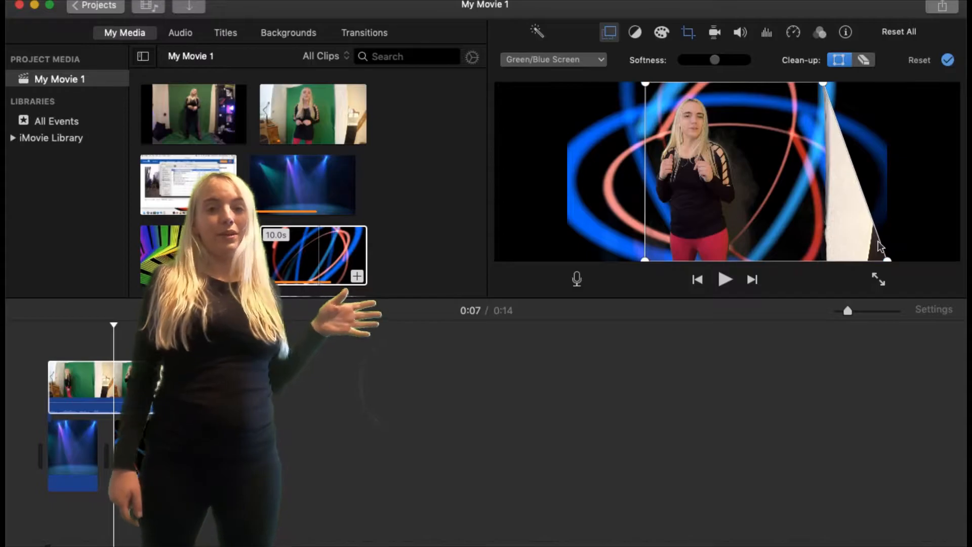
left_click_drag(887, 260, 822, 264)
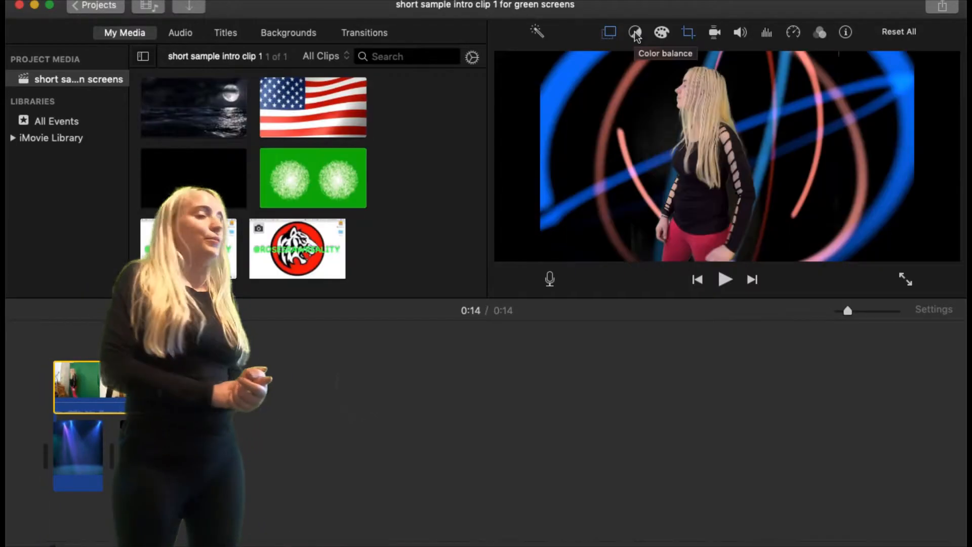
Step: Review the overlay clip's color balance, color correction, cropping and stabilization settings
left_click(634, 32)
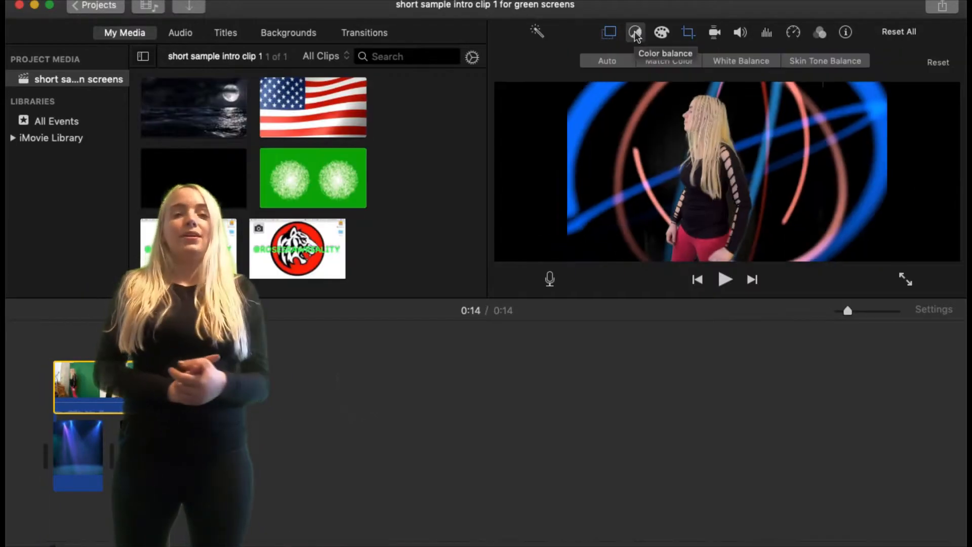
left_click(661, 32)
left_click(687, 33)
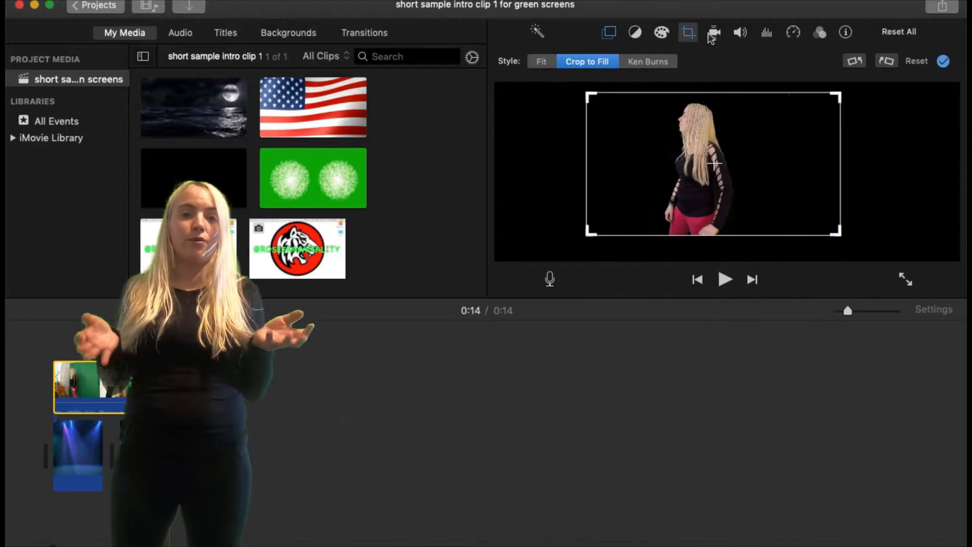
left_click(714, 33)
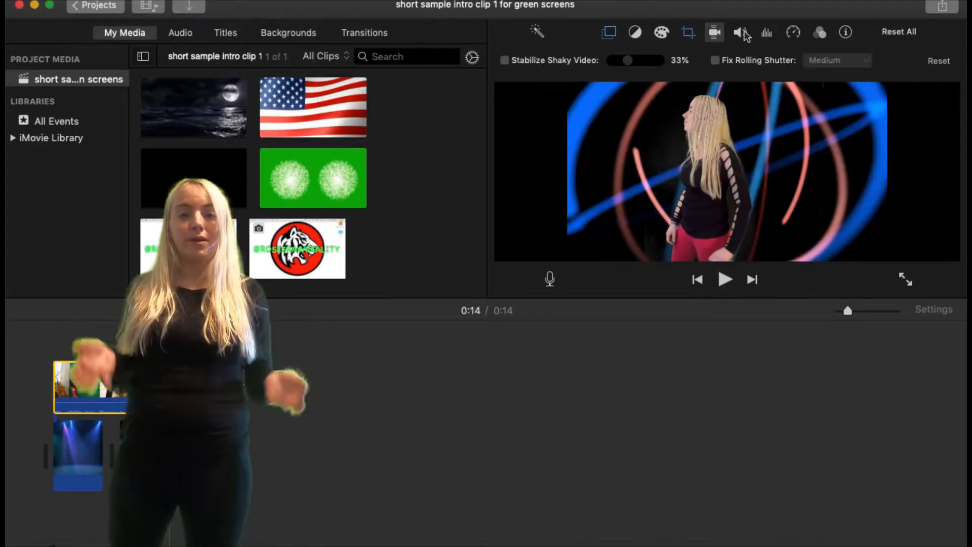
Step: Check the overlay clip's volume settings and set its equalizer to Voice Enhance
left_click(742, 33)
left_click(767, 33)
left_click(816, 60)
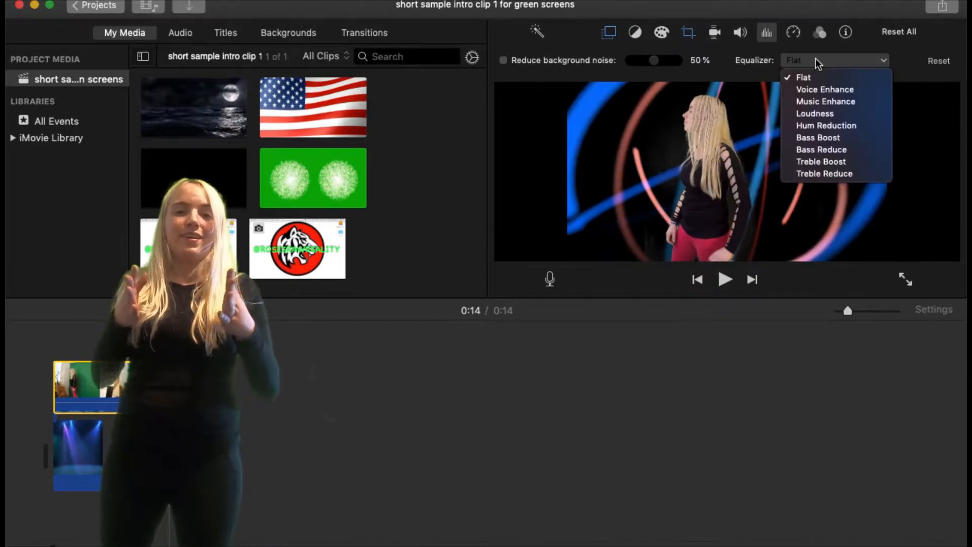
left_click(810, 88)
Step: Review the overlay clip's speed, clip filter and audio effect, and clip information settings
left_click(797, 32)
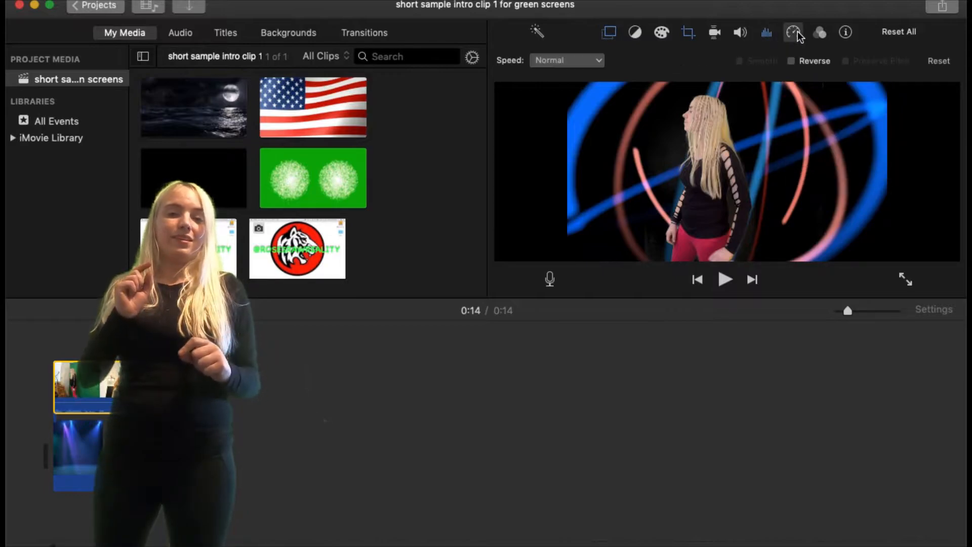
left_click(818, 33)
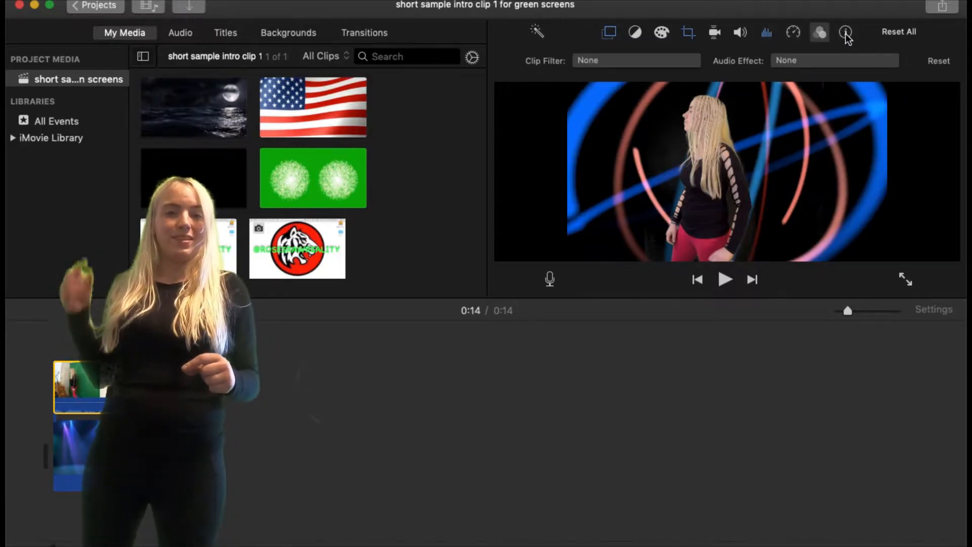
left_click(845, 34)
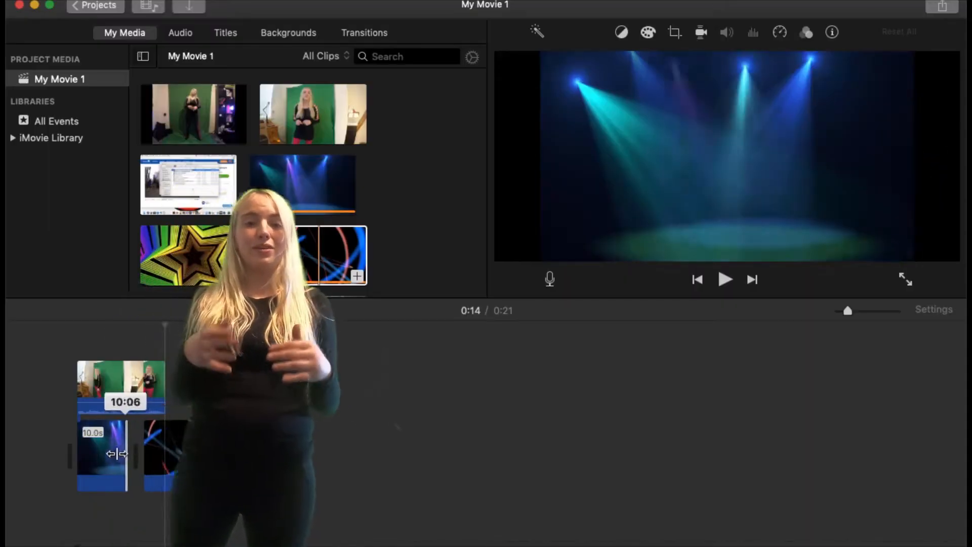
Step: Trim the stage-lights and light-swirl clips so both fit under the green-screen clip, and open the cropping settings
left_click_drag(109, 454, 86, 451)
left_click_drag(184, 451, 101, 448)
left_click_drag(169, 448, 163, 448)
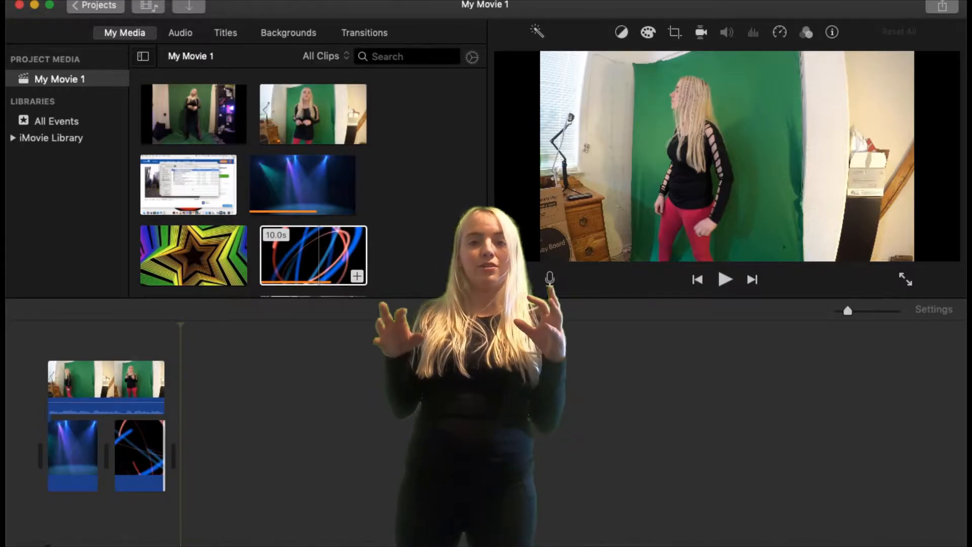
left_click(674, 34)
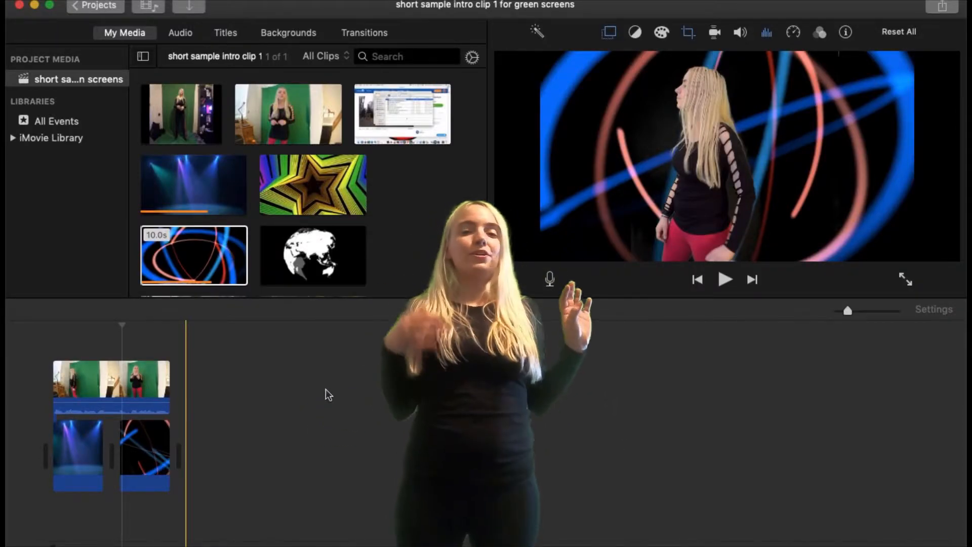
Step: Return to the projects overview and open the My Movie project
left_click(95, 6)
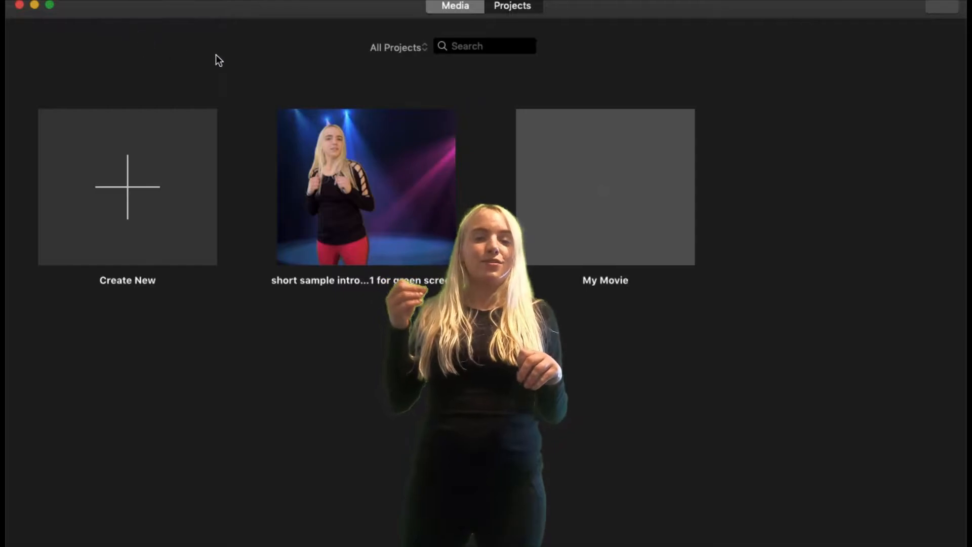
left_click(549, 155)
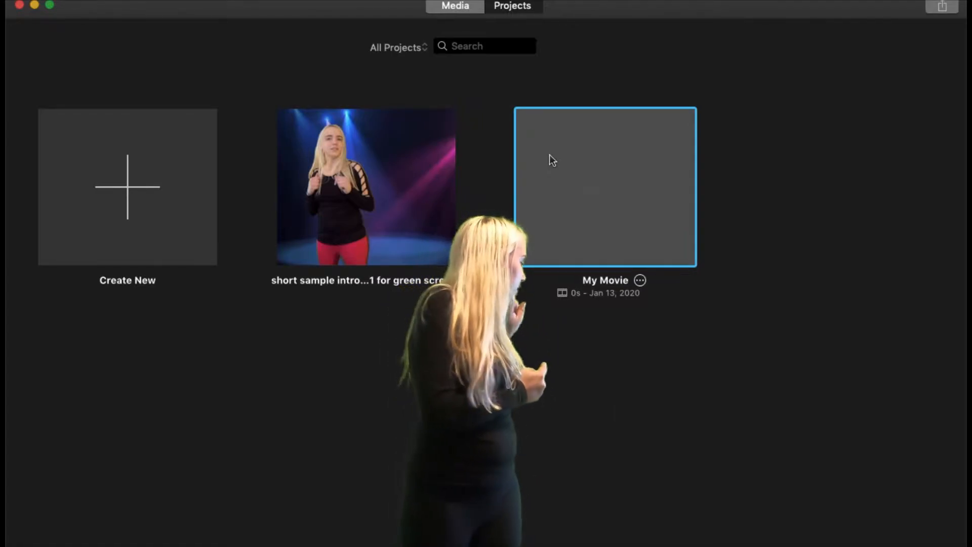
double_click(550, 154)
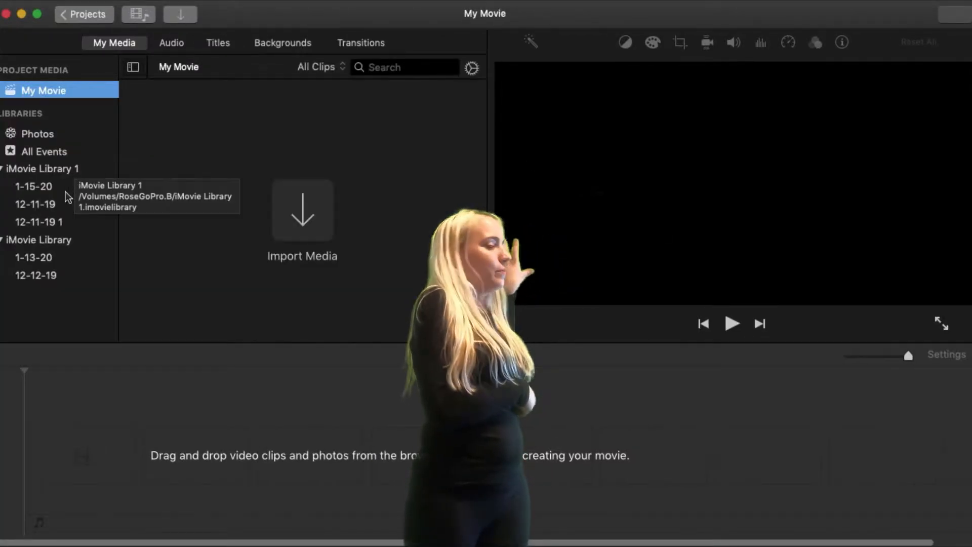
Step: Add the rotating globe clip from the 1-15-20 event in iMovie Library 1 to the timeline
left_click(43, 187)
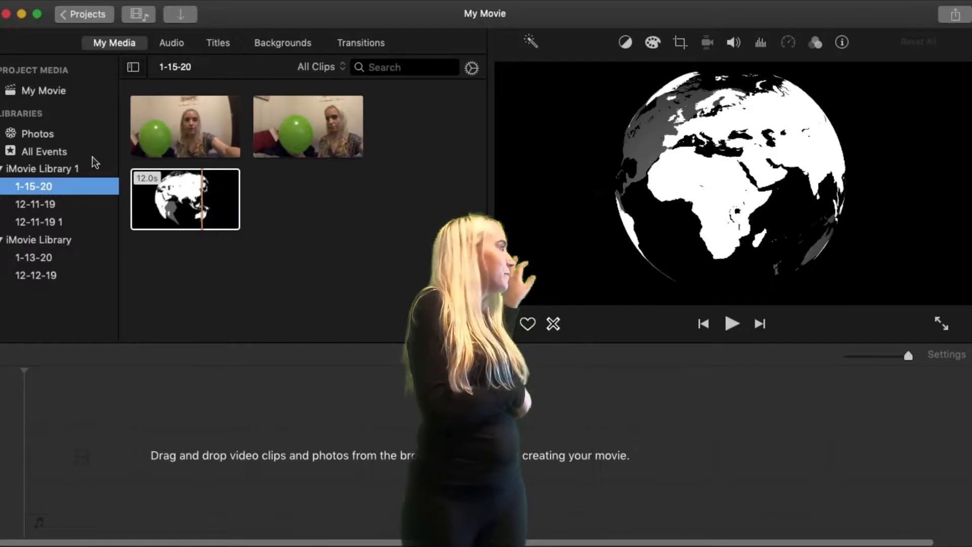
left_click_drag(172, 208, 71, 459)
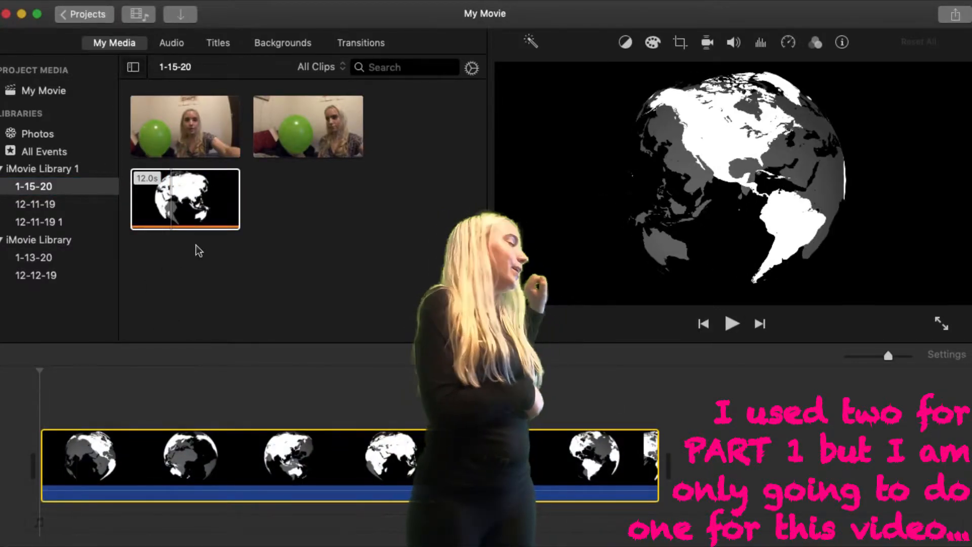
Step: Add the first green-balloon clip before the globe clip and overlay its end section above the globe clip's start
left_click(147, 121)
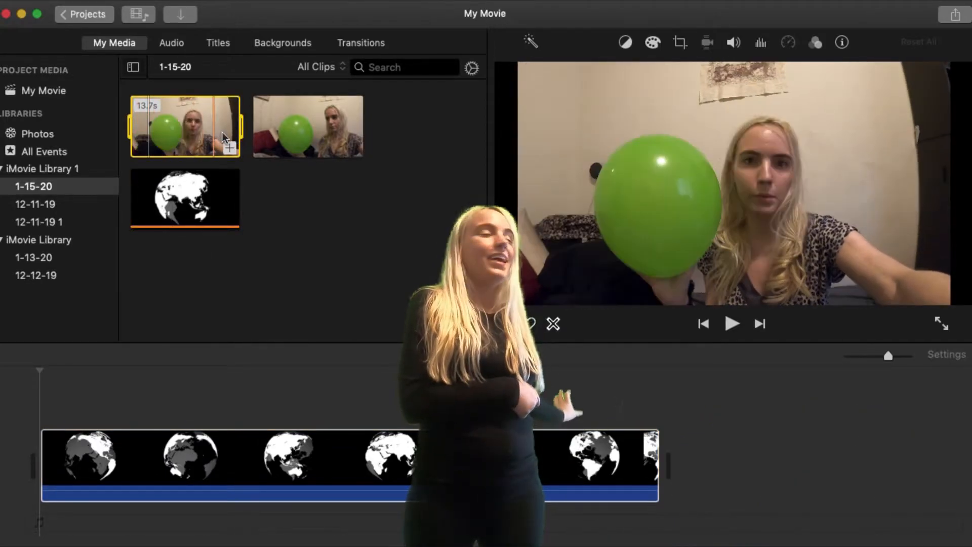
left_click_drag(223, 137, 616, 401)
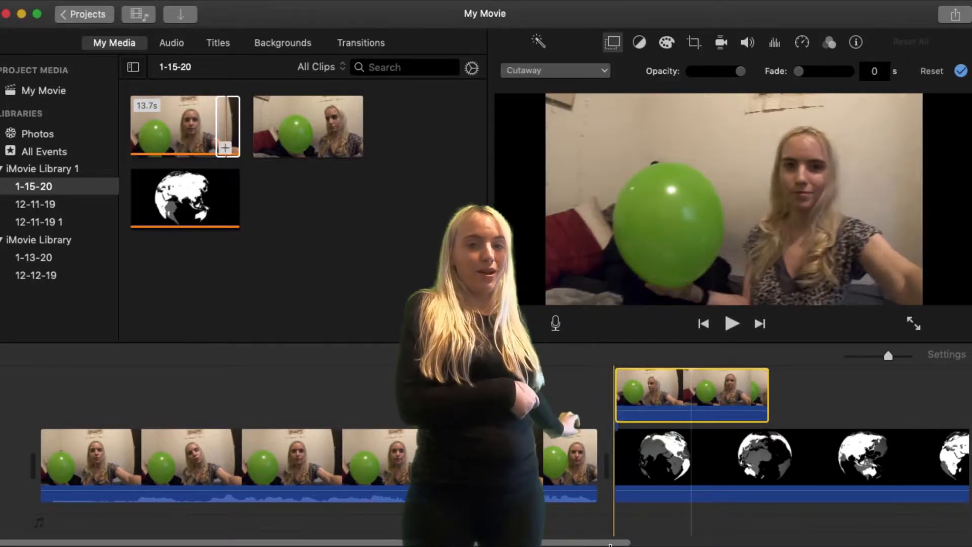
scroll(699, 514, "right", 10)
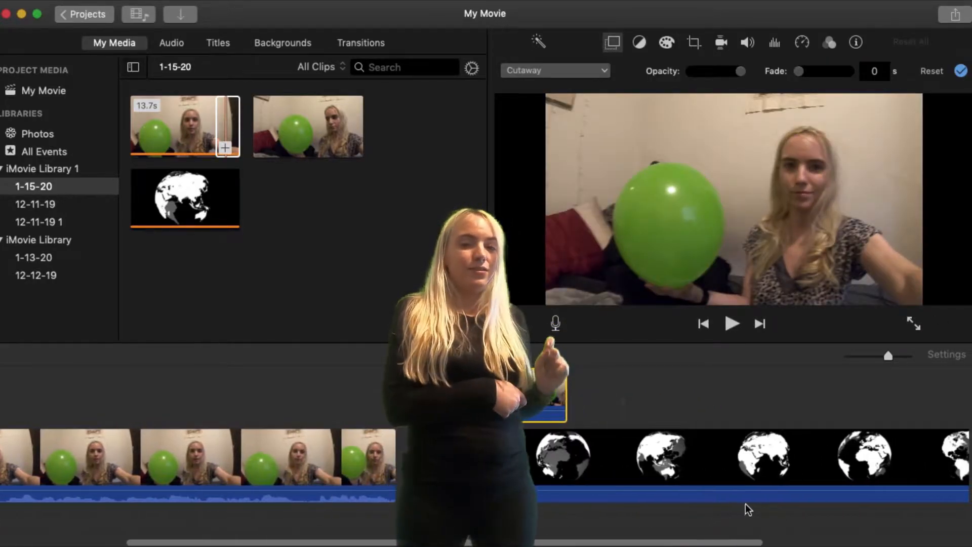
Step: Trim the globe clip's end to match the balloon overlay and change the overlay from Cutaway to green-screen keying
scroll(815, 495, "right", 2)
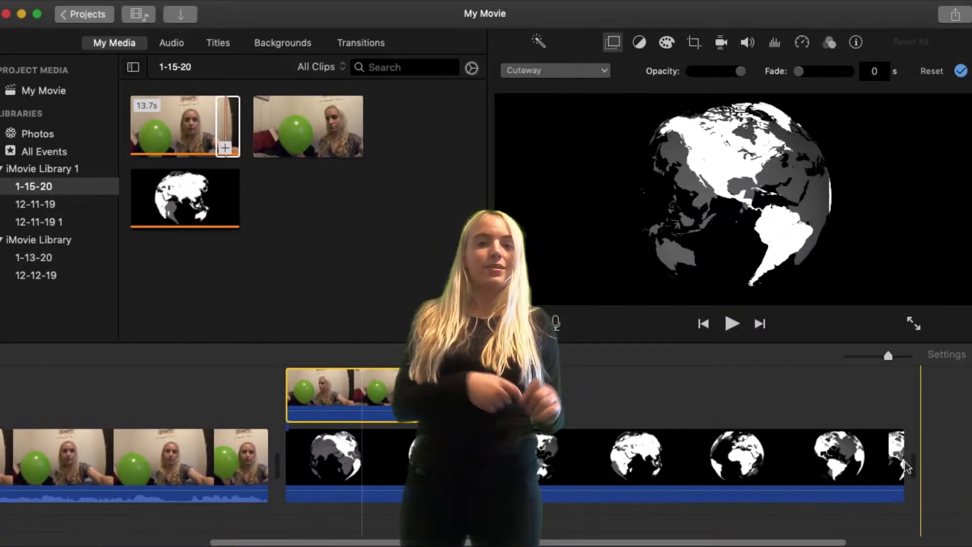
left_click_drag(906, 466, 430, 465)
left_click(582, 72)
left_click(562, 98)
Step: Crop the overlaid balloon clip with Crop to Fill, excluding its upper and right edges, and play the composite from just before the overlay
left_click(694, 43)
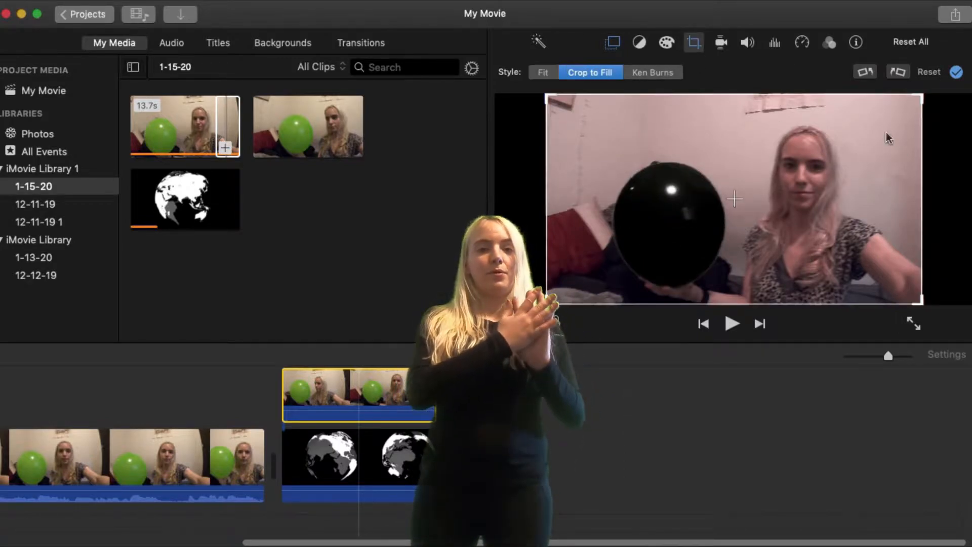
left_click_drag(918, 102, 855, 133)
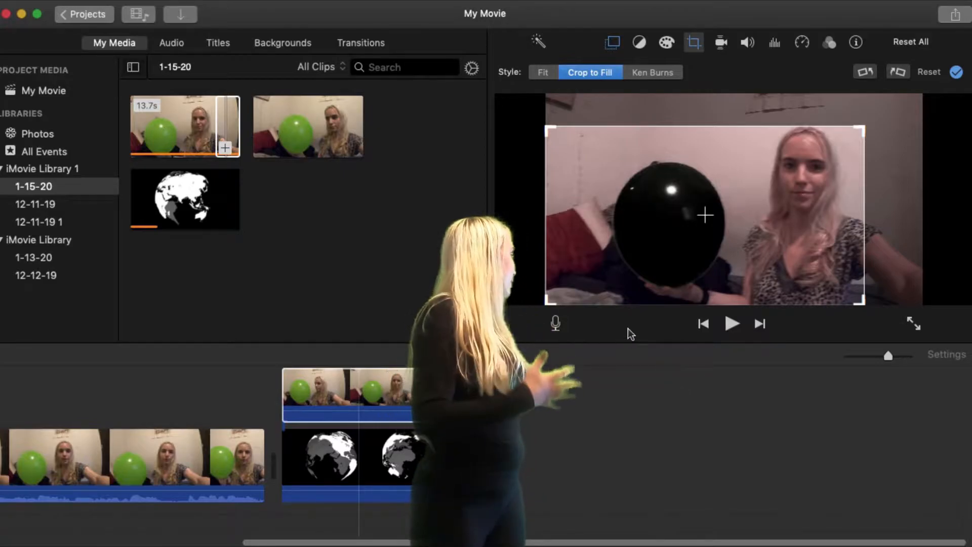
left_click(249, 390)
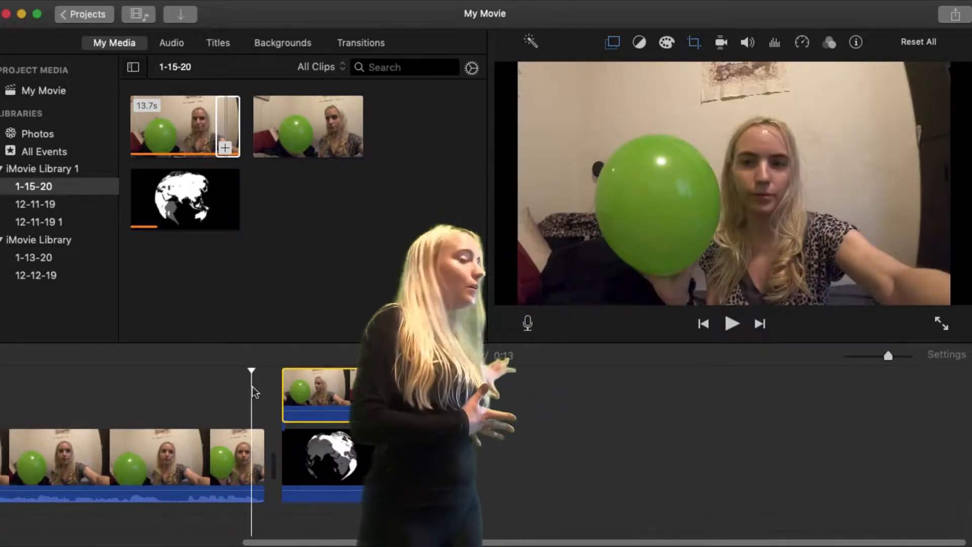
key("space")
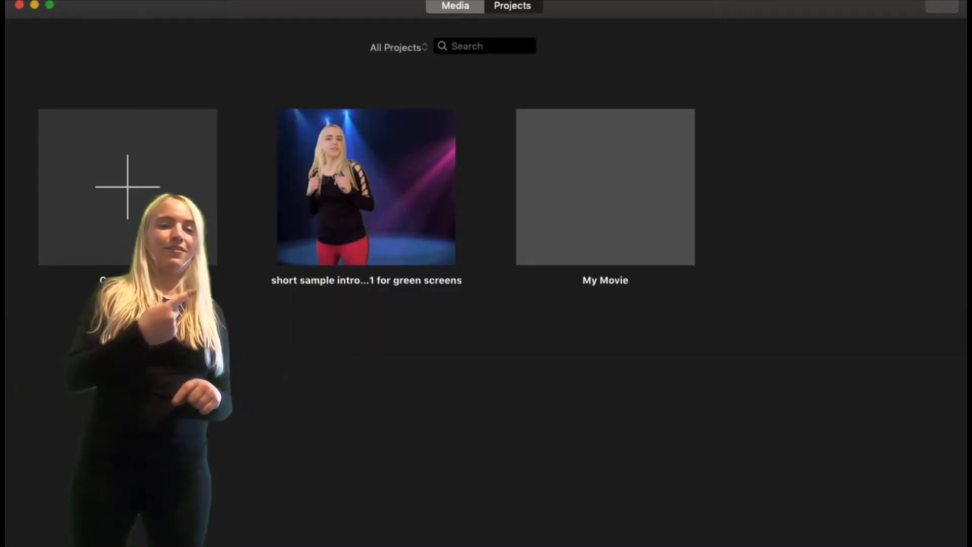
Step: Switch to HitFilm Express and create a new project with the 1080p Full HD @ 25 fps template
left_click(48, 1)
left_click(125, 144)
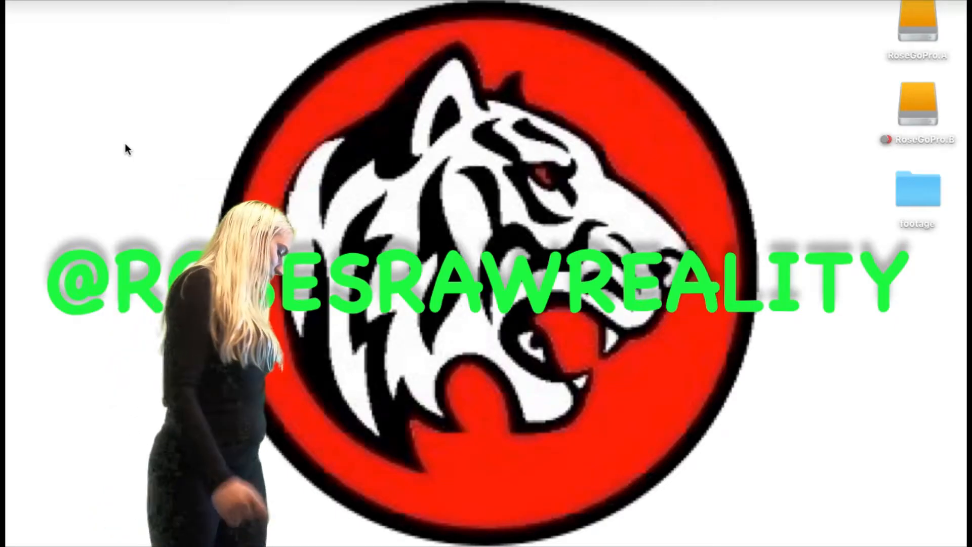
mouse_move(498, 532)
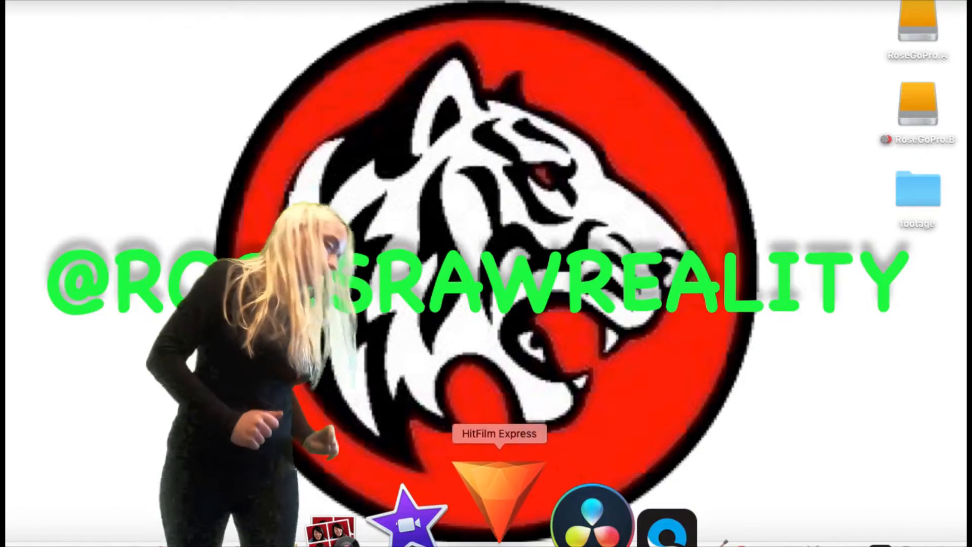
left_click(498, 526)
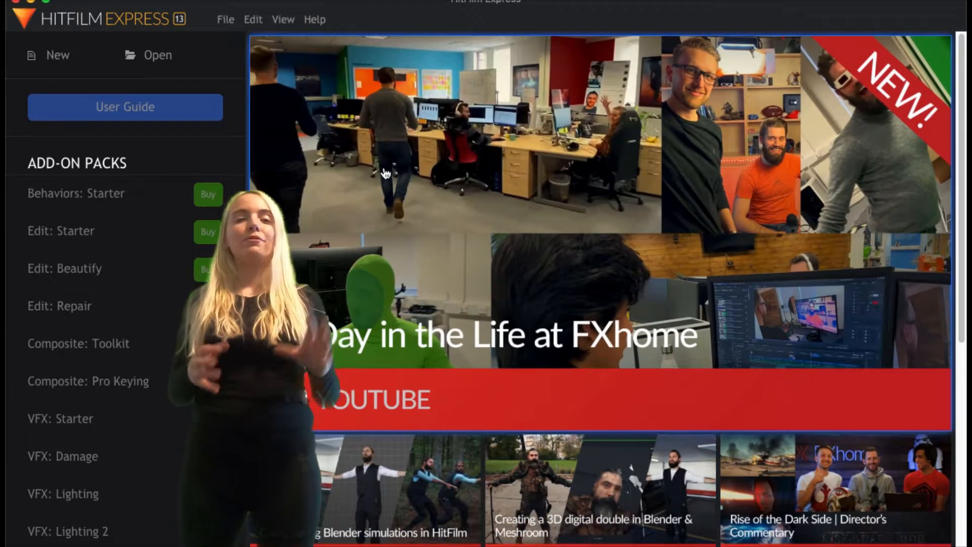
left_click(55, 56)
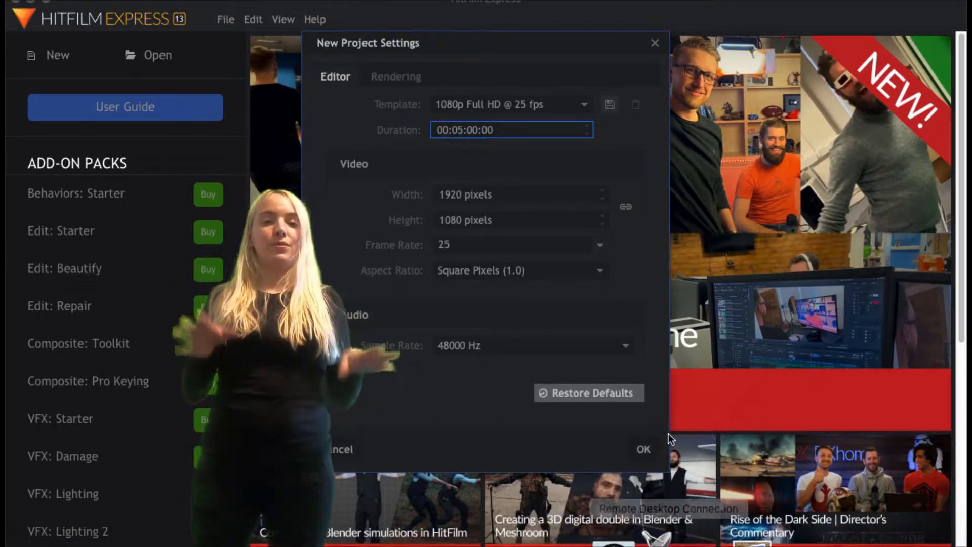
left_click(646, 452)
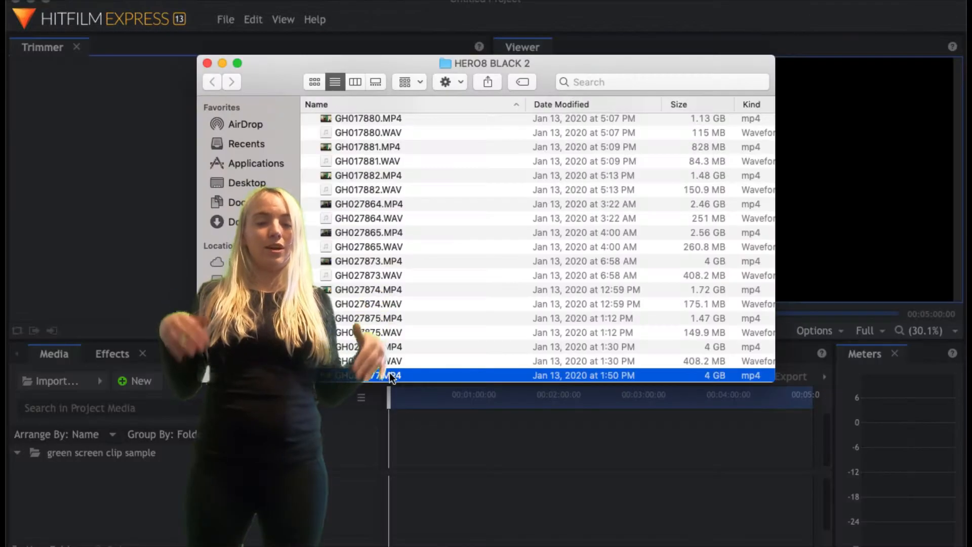
Step: Import GH027877.MP4 and Fire Background Effect.mov into the project media and browse further through the footage folder
left_click_drag(390, 375, 129, 494)
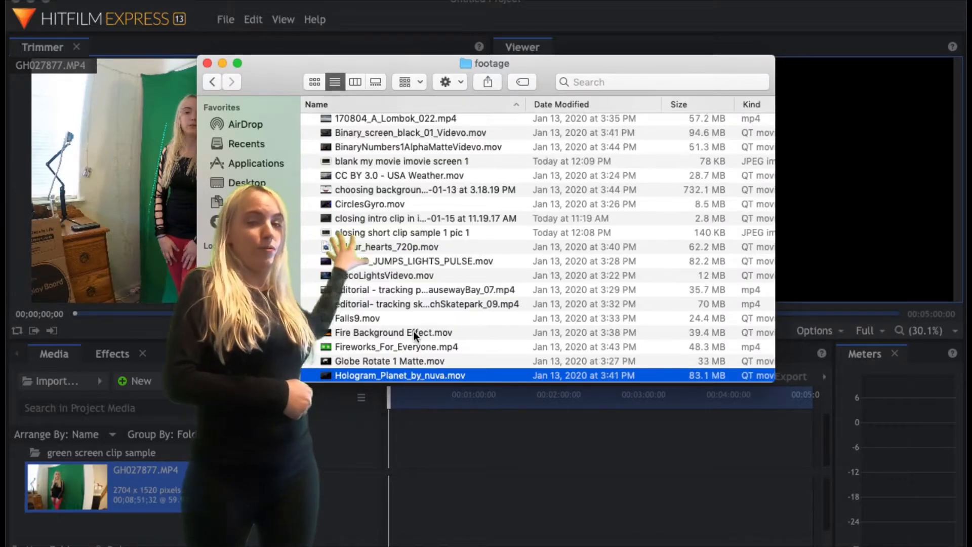
left_click_drag(414, 331, 111, 487)
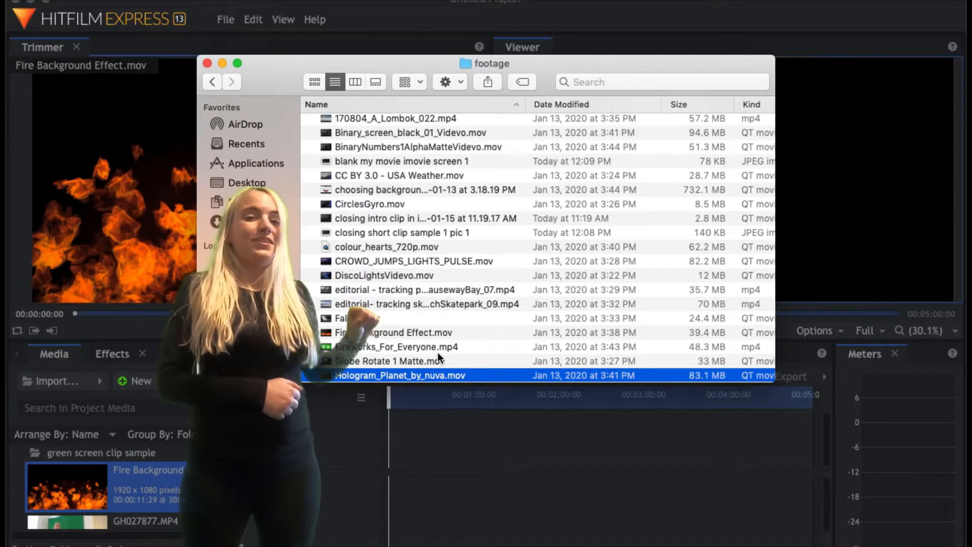
key("Down")
key("Down")
key("Down")
key("Down")
key("Down")
key("Down")
key("Down")
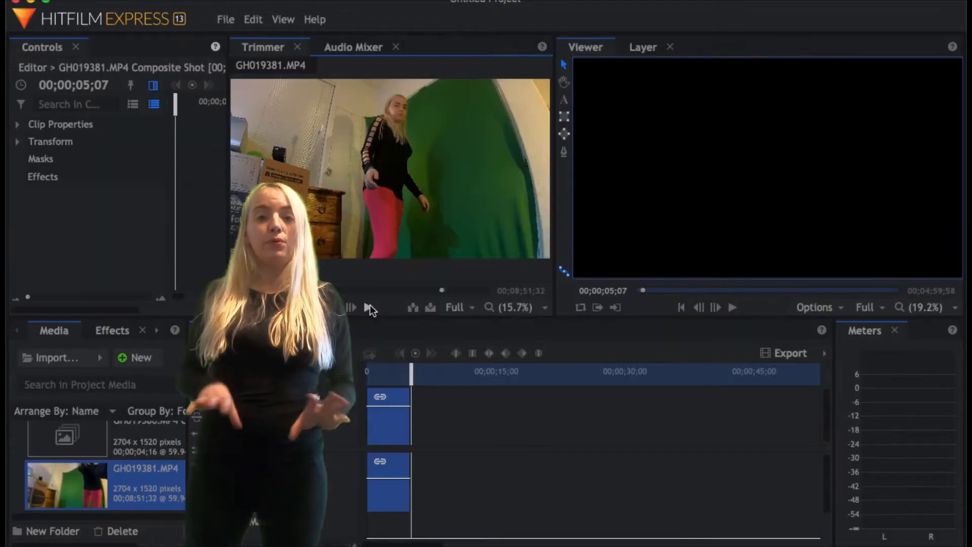
Step: Add the GH019381.MP4 clip to the timeline directly after the first clip and move the playhead to 00;00;07;02
mouse_move(411, 233)
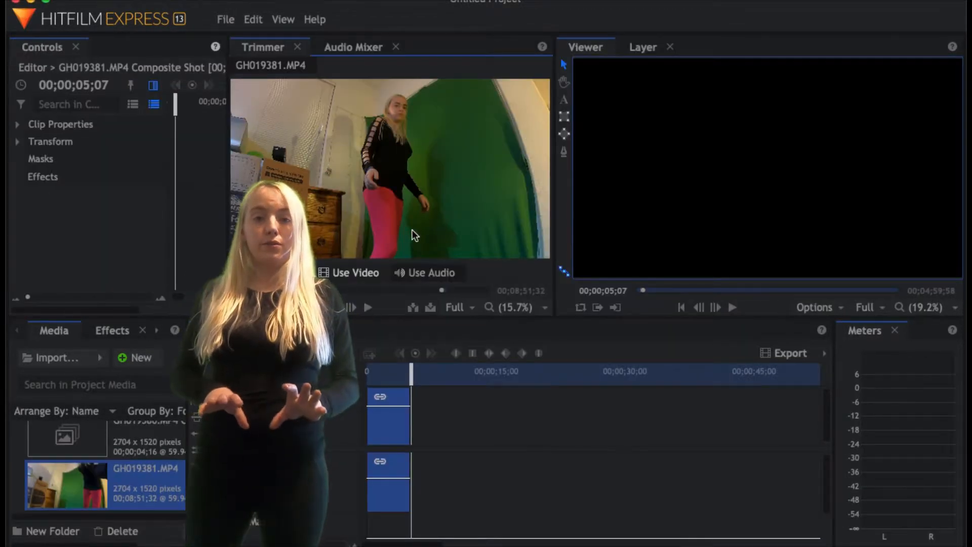
left_click_drag(421, 201, 433, 409)
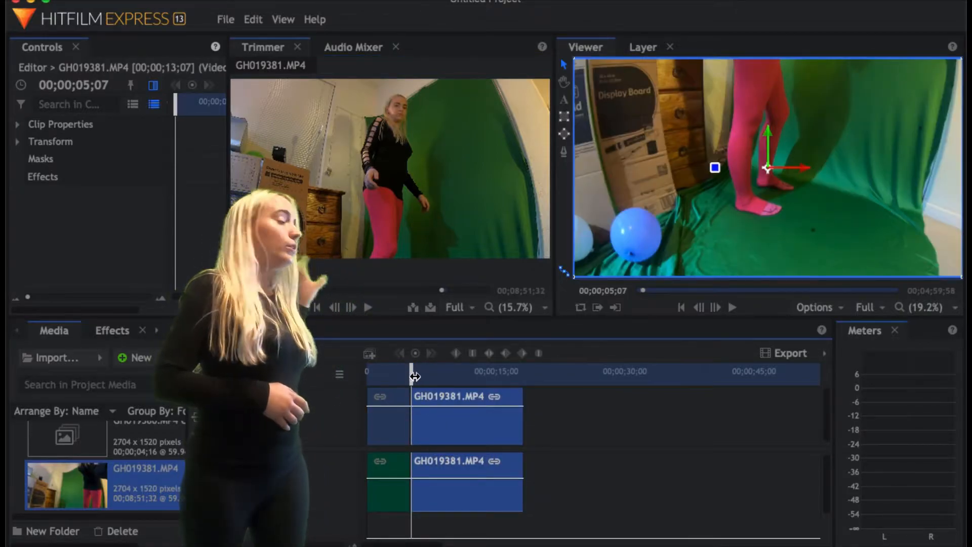
left_click(417, 376)
mouse_move(418, 378)
left_mouse_down()
mouse_move(513, 373)
mouse_move(429, 381)
left_mouse_up()
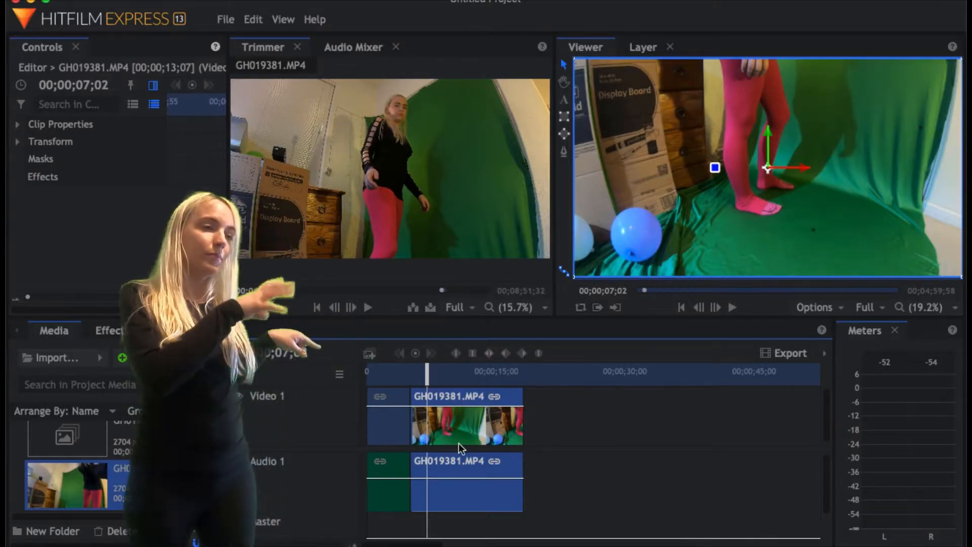
Step: Turn the new GH019381.MP4 clip into a composite shot, with masks, effects and transform properties set to Move with Clip
mouse_move(395, 401)
left_click(369, 354)
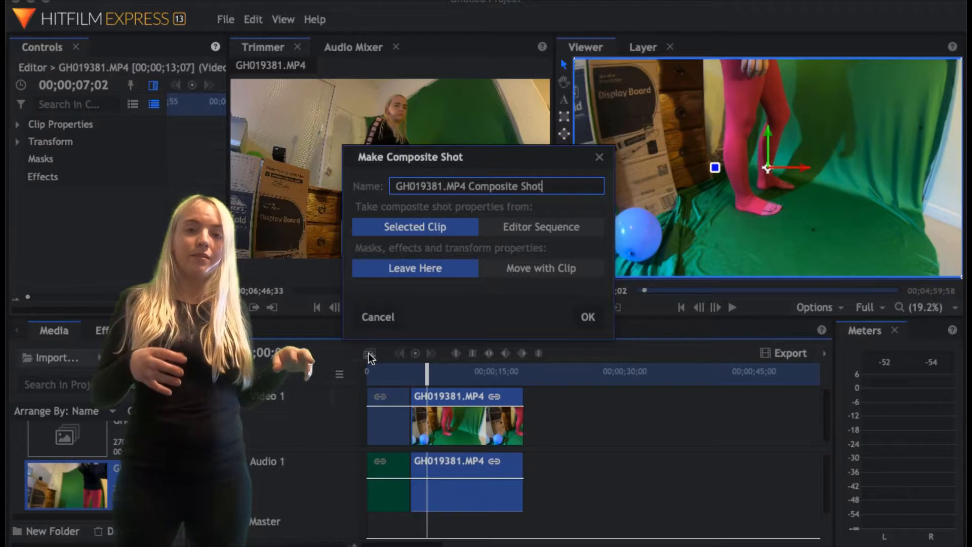
left_click(563, 272)
left_click(587, 316)
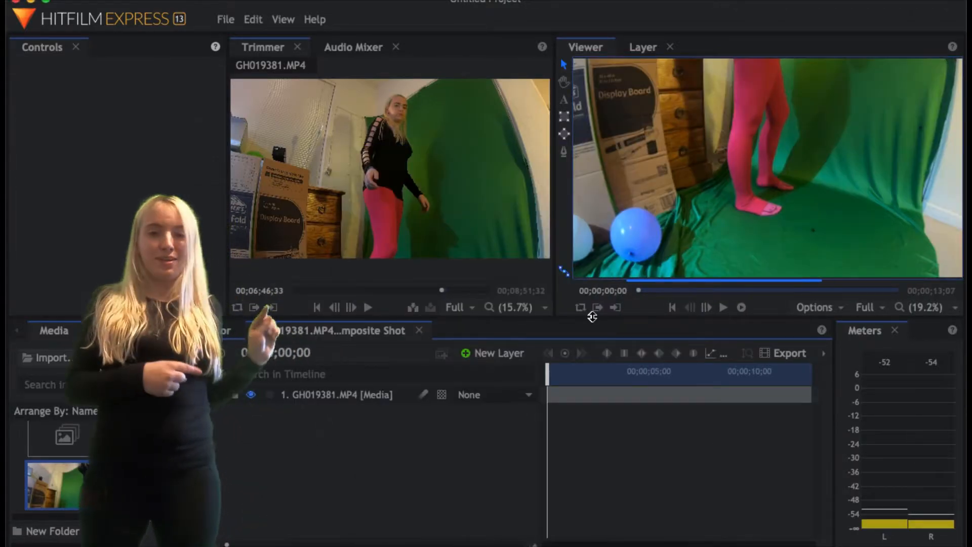
Step: Expand the GH019381.MP4 layer in the composite shot and add the Color Difference Key effect to it
left_click(212, 393)
left_click(215, 394)
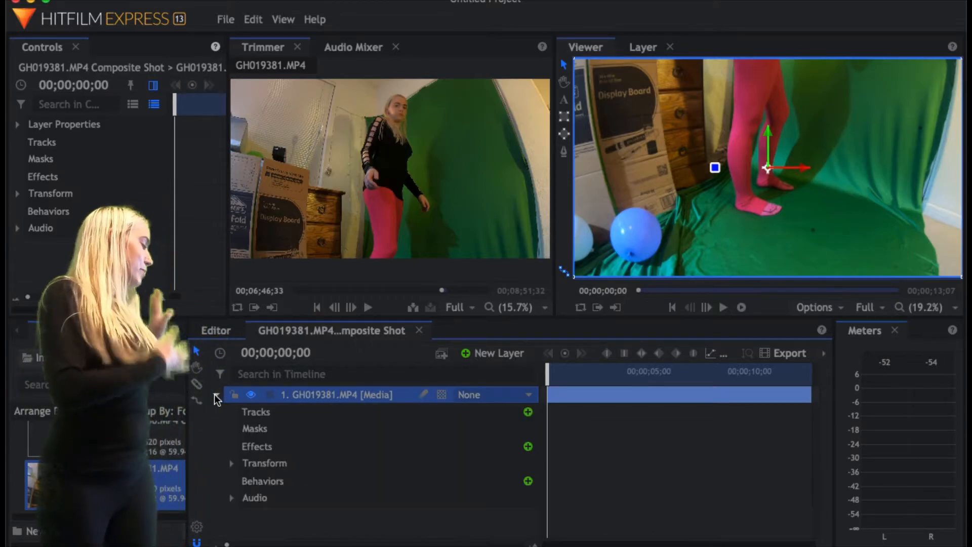
left_click(528, 446)
mouse_move(599, 442)
mouse_move(581, 367)
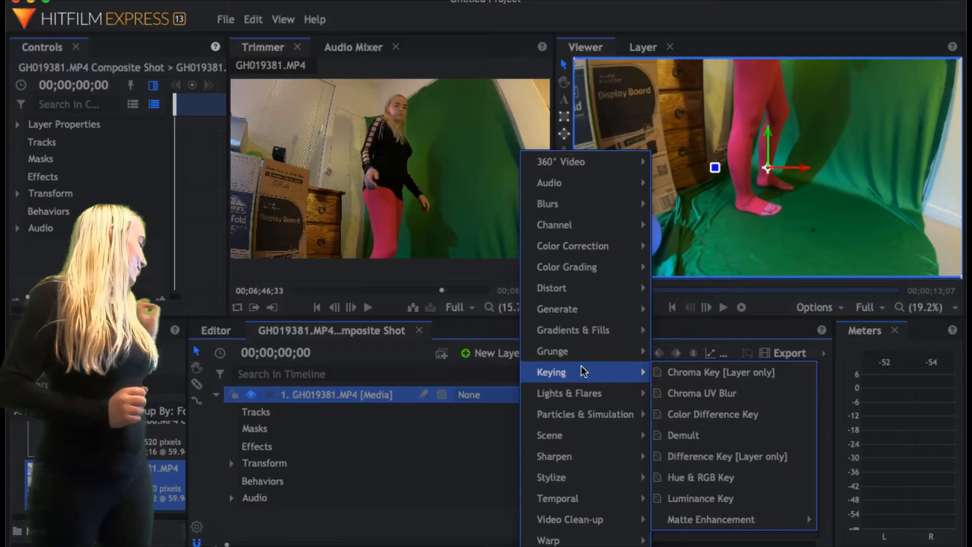
left_click(717, 414)
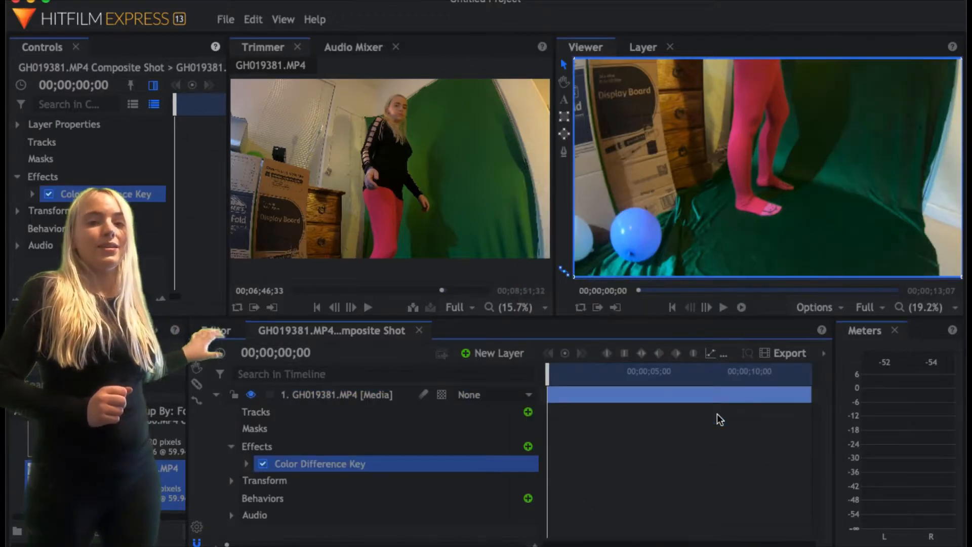
Step: Enable keyframing for the key's Screen Color, display the matte, and set Min to 1.00
left_click(245, 463)
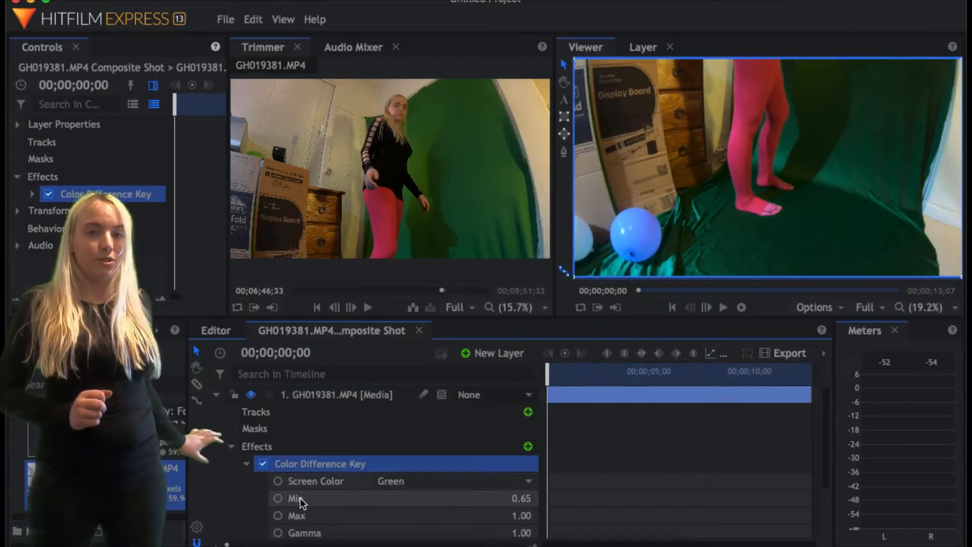
left_click(279, 481)
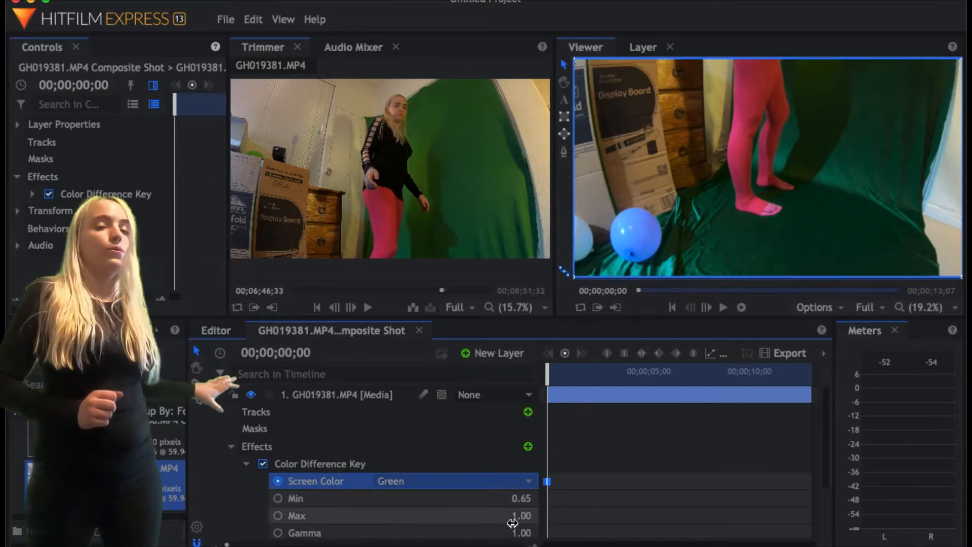
left_click_drag(827, 438, 830, 479)
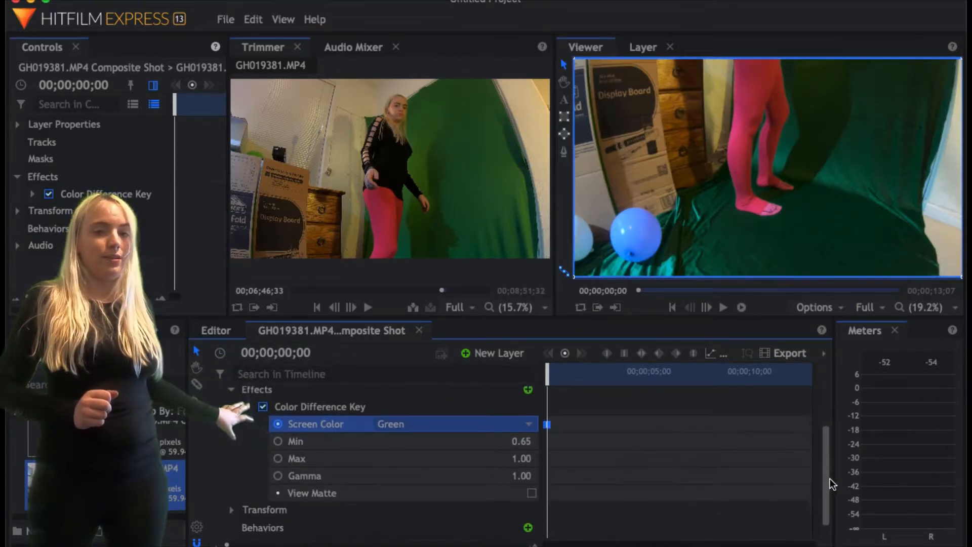
left_click(531, 491)
left_click_drag(521, 439, 539, 439)
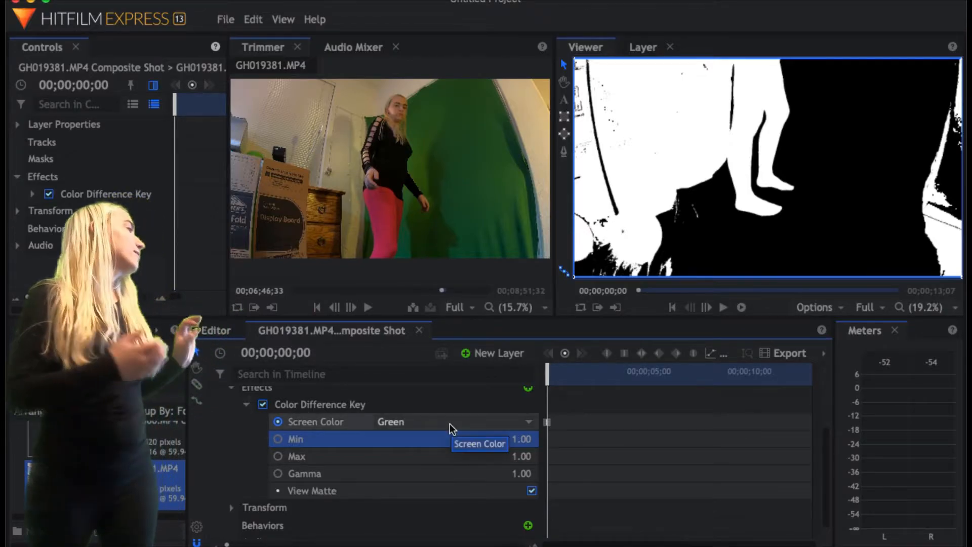
Step: Turn off the matte view and collapse the Color Difference Key settings
left_click(242, 405)
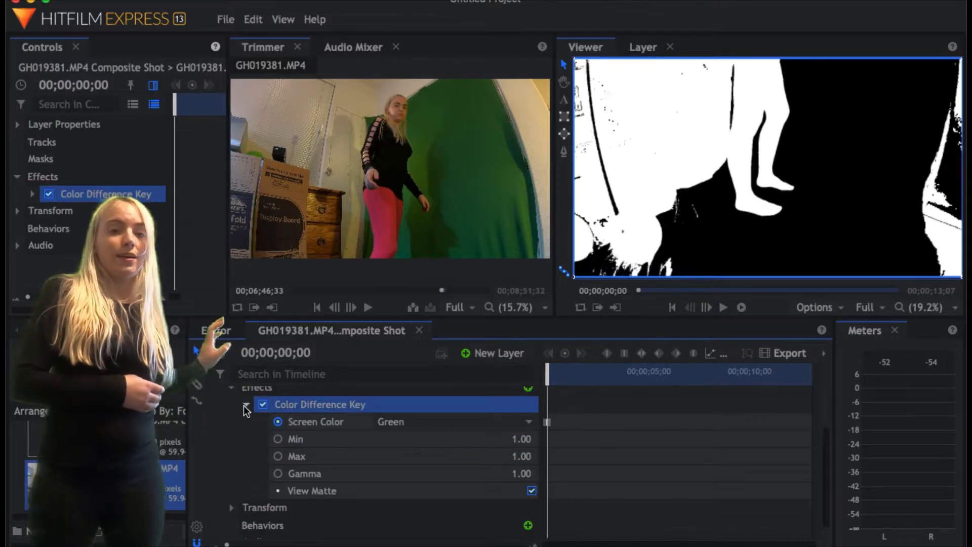
left_click(532, 491)
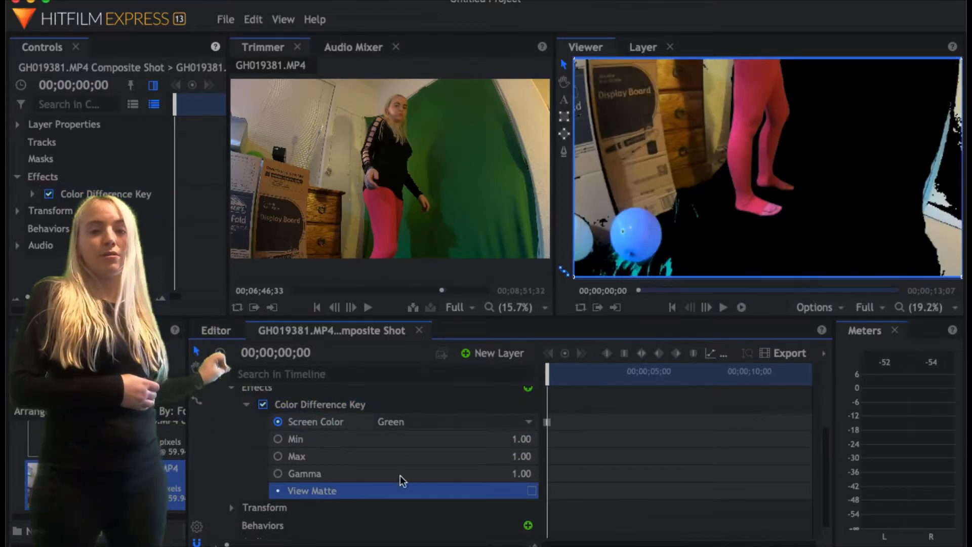
left_click(246, 404)
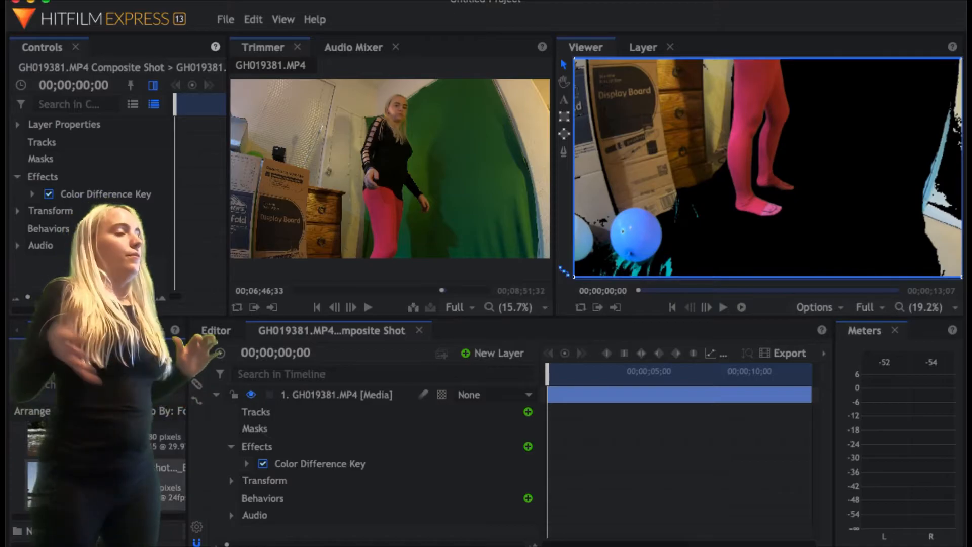
Step: Place Stream.mov beneath the keyed GH019381.MP4 layer and scale it up to fill the frame
left_click(35, 441)
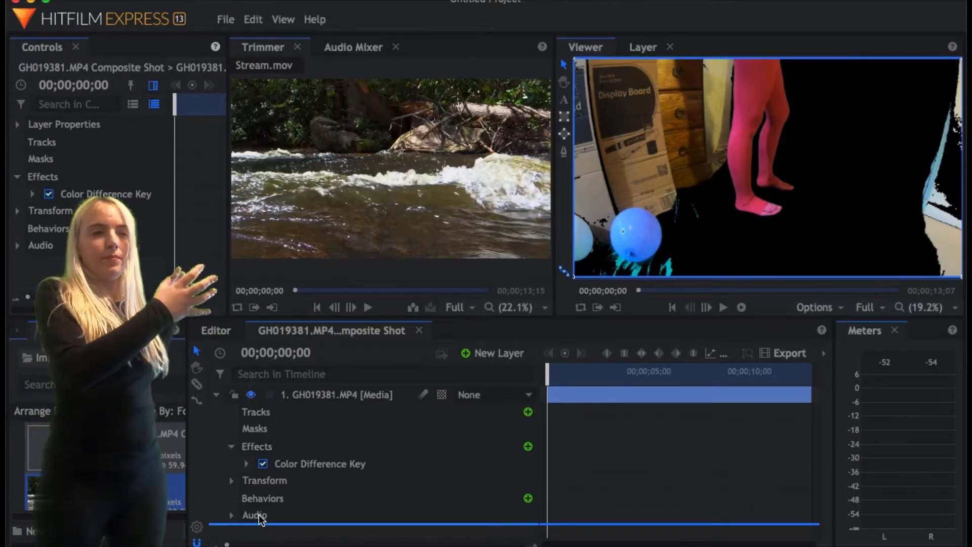
left_click_drag(258, 513, 275, 512)
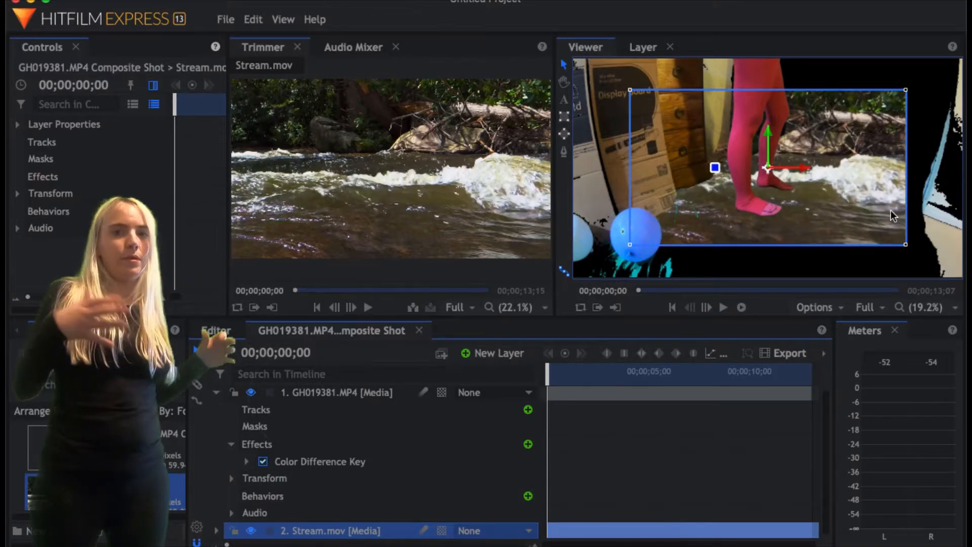
left_click_drag(905, 244, 962, 277)
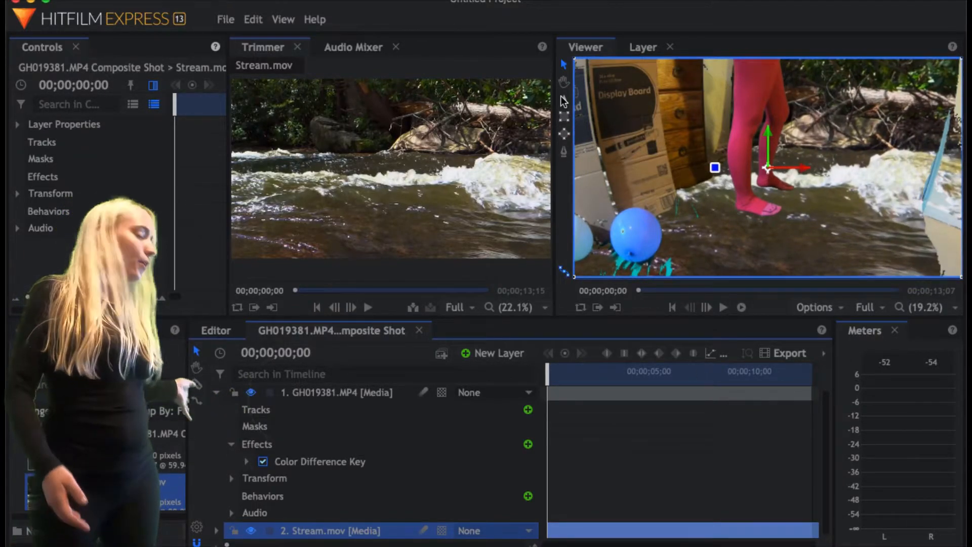
Step: Draw a rectangular mask over the cardboard side of the frame on the Stream.mov layer and reshape its edge to follow the leg
left_click(568, 116)
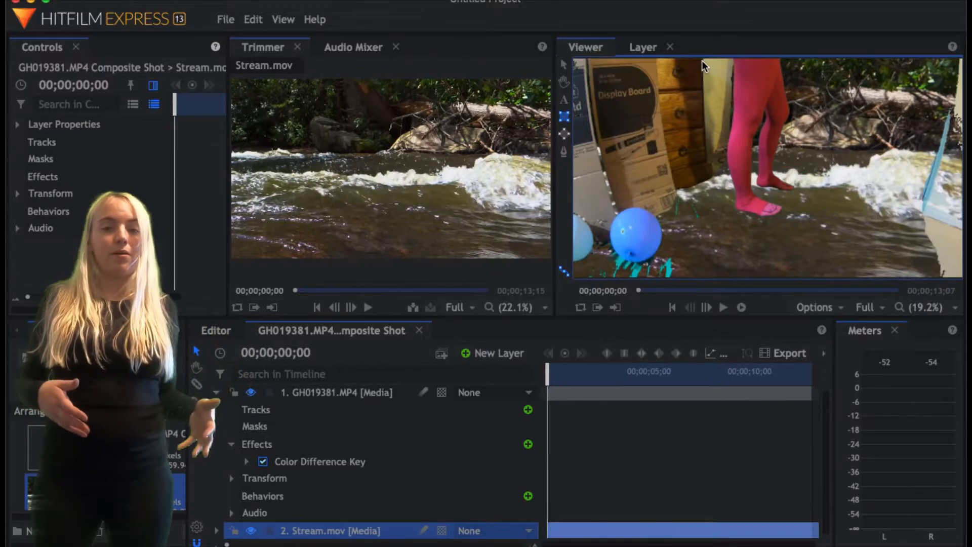
left_click_drag(707, 60, 476, 328)
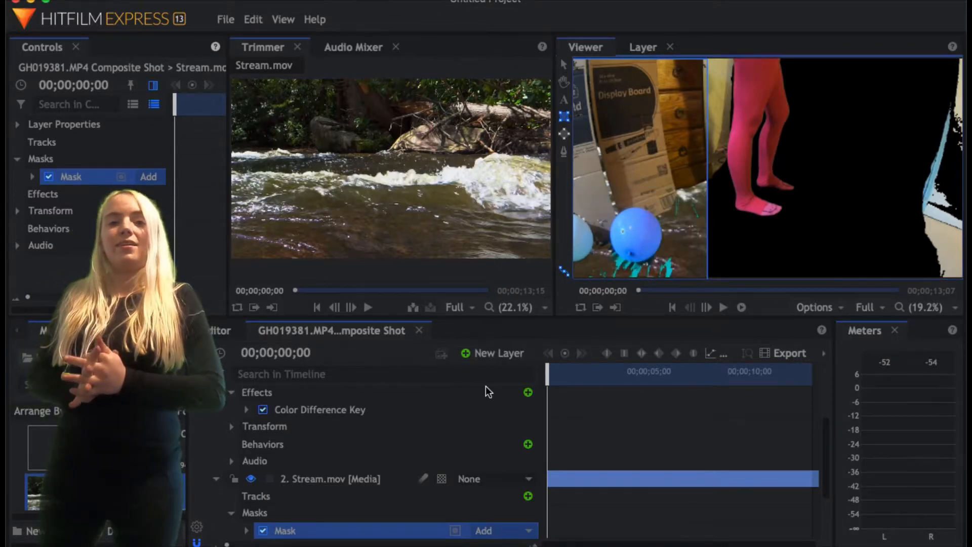
mouse_move(495, 156)
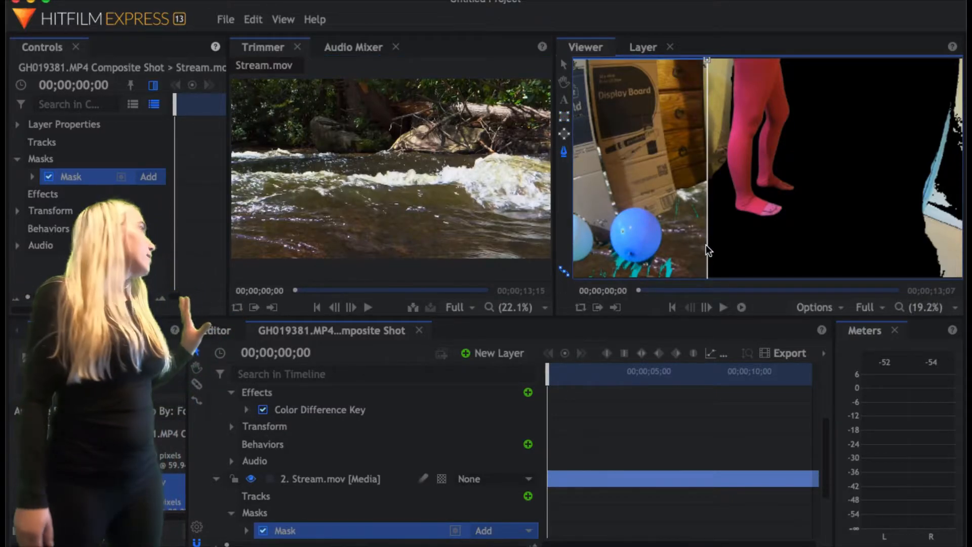
left_click_drag(706, 245, 684, 242)
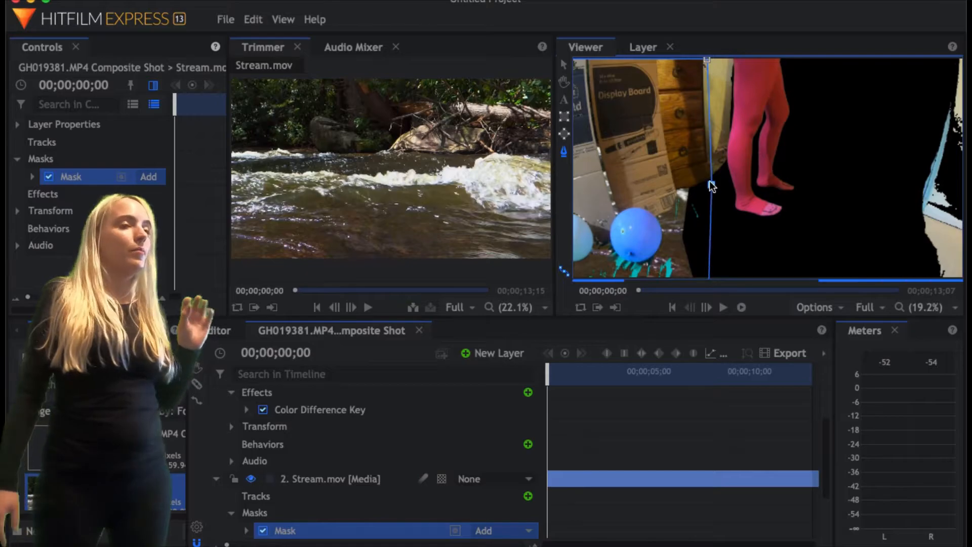
left_click_drag(708, 233, 660, 214)
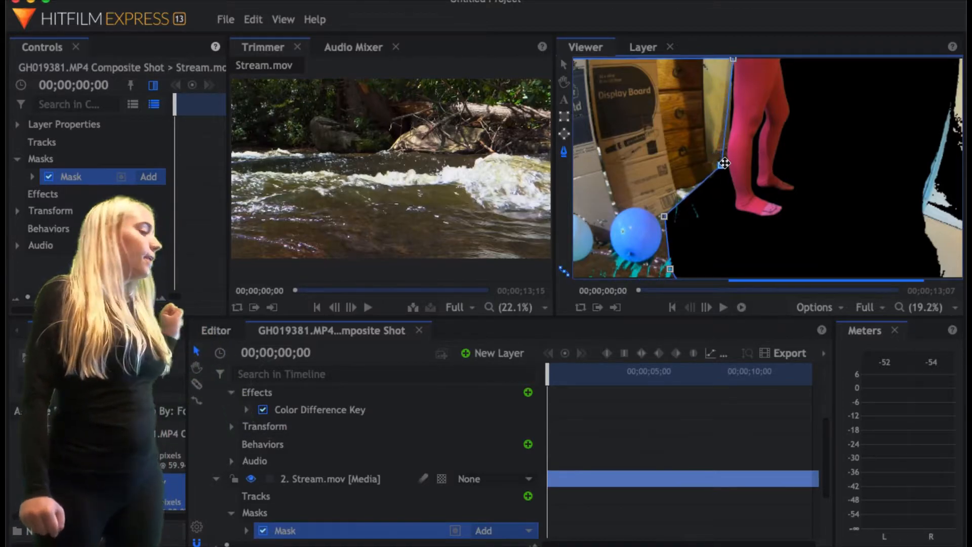
Step: Set the Stream.mov mask's mode to Subtract
left_click(496, 478)
left_click(511, 530)
left_click(506, 531)
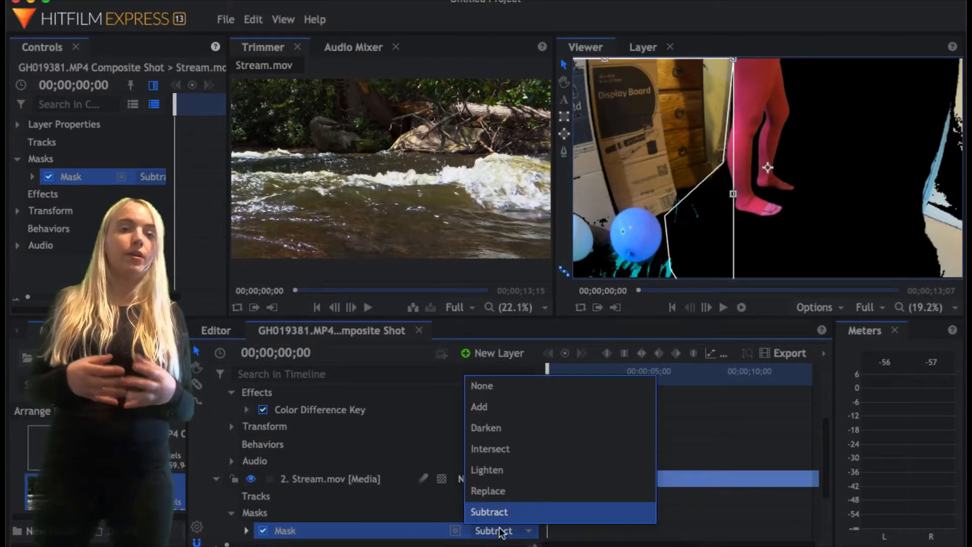
left_click(488, 490)
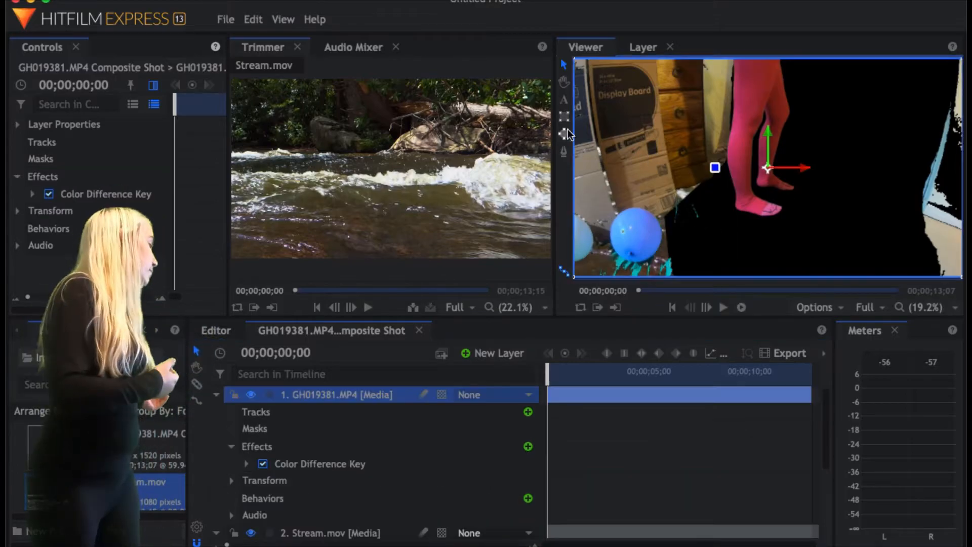
Step: Try masking the GH019381.MP4 layer along the same outline, switching the mask between Add and Subtract
key("ctrl+v")
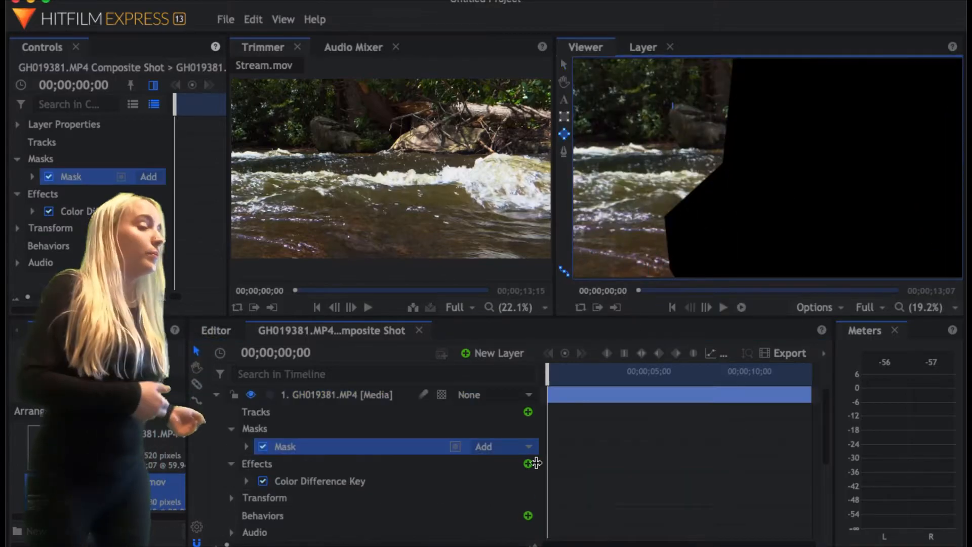
left_click(494, 446)
left_click(511, 427)
left_click(385, 412)
left_click(384, 446)
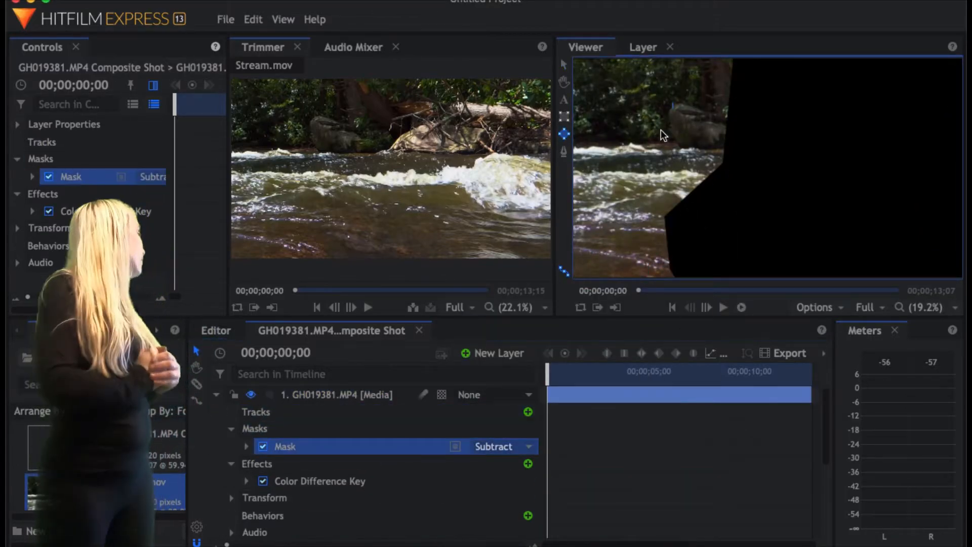
left_click(354, 394)
left_click(493, 446)
left_click(501, 406)
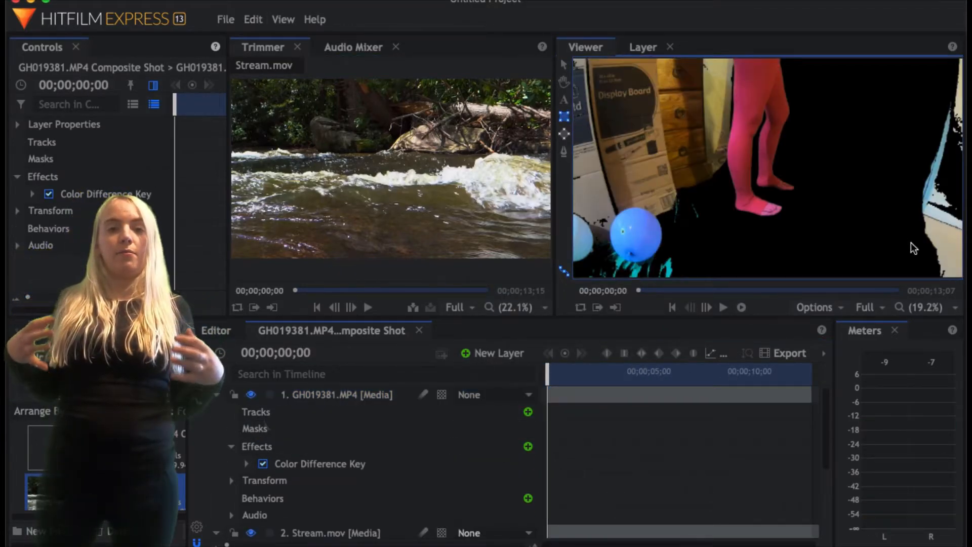
Step: Draw a rectangular mask around the feet on the GH019381.MP4 layer and raise its upper edge to include more of the legs
left_click_drag(918, 272, 724, 166)
left_click(564, 65)
left_click_drag(816, 166, 818, 157)
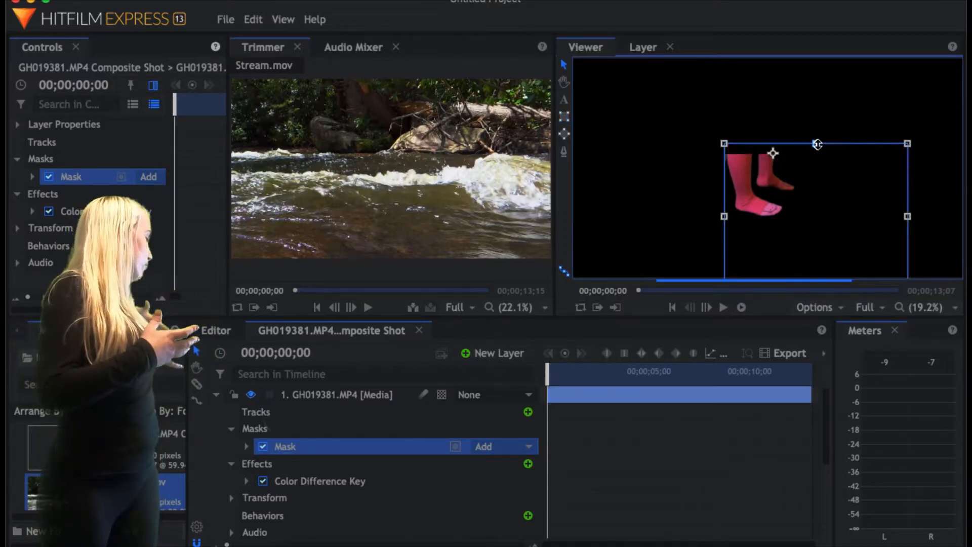
Step: Enlarge and reposition the masked GH019381.MP4 layer, and play the composite
left_click(231, 428)
left_click(232, 446)
left_click(232, 463)
left_click_drag(479, 533, 528, 532)
left_click_drag(697, 194, 730, 144)
left_click(723, 307)
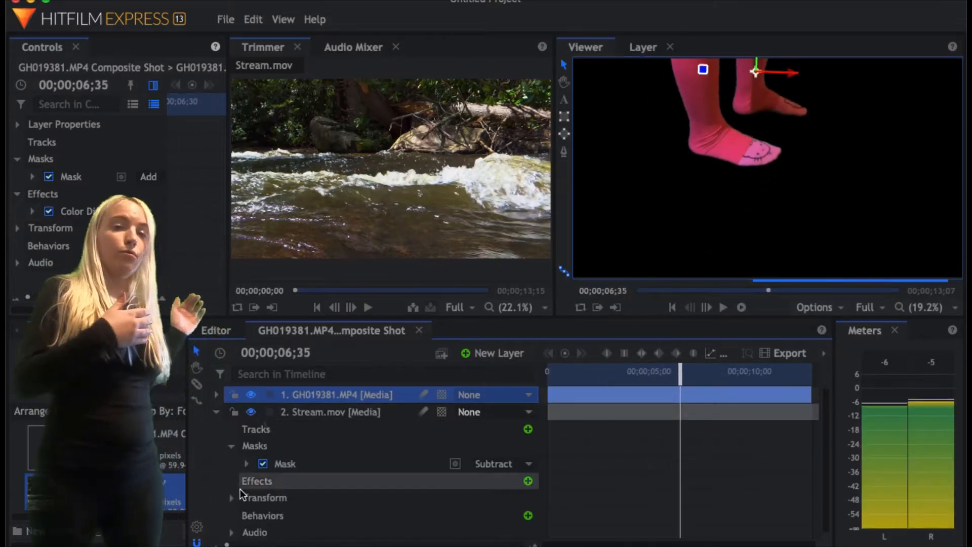
Step: Delete the mask from the Stream.mov layer and play the composite with the full stream background
left_click(302, 463)
key("Delete")
left_click(216, 412)
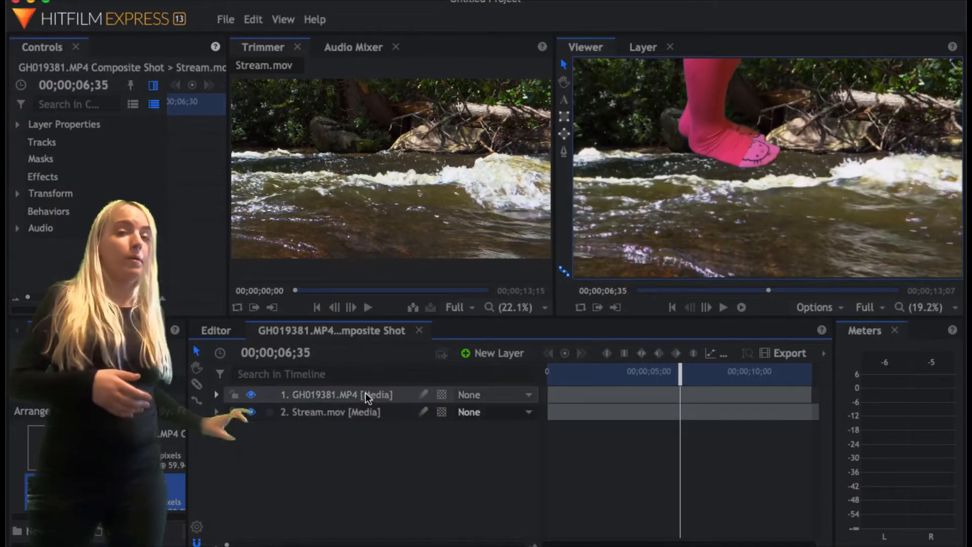
left_click(365, 394)
left_click(723, 307)
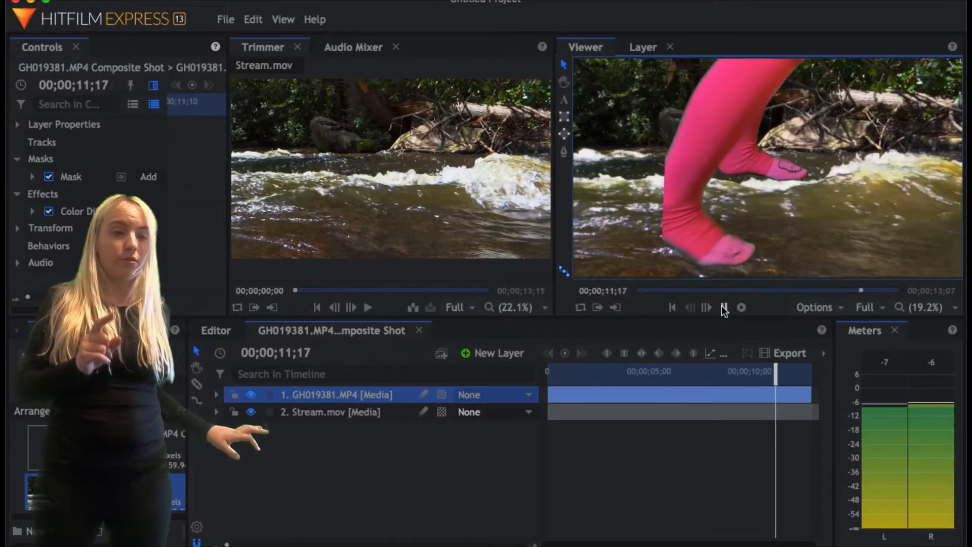
Step: Lower the audio level of the Stream.mov layer and play the composite again
left_click(216, 412)
left_click(231, 515)
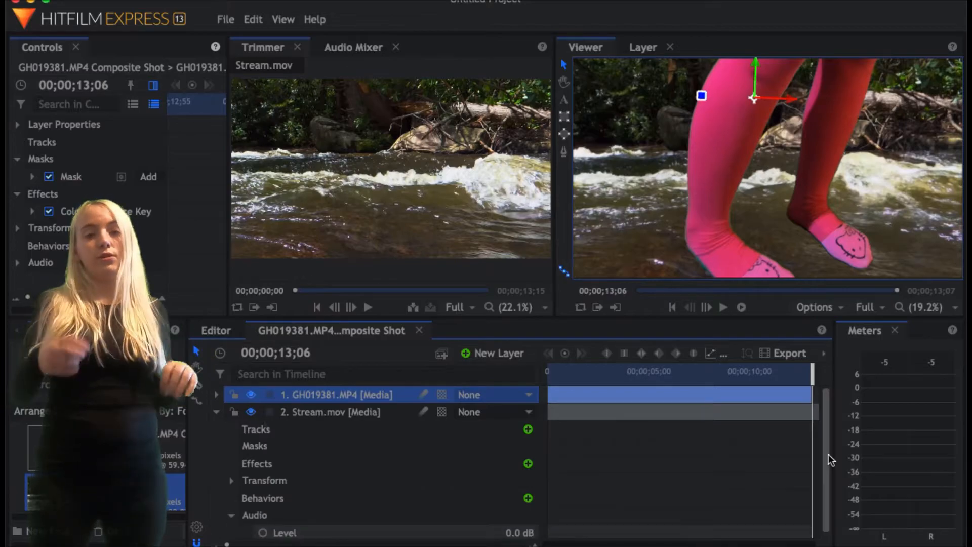
left_click(283, 532)
left_click(330, 412)
left_click(216, 412)
left_click(724, 307)
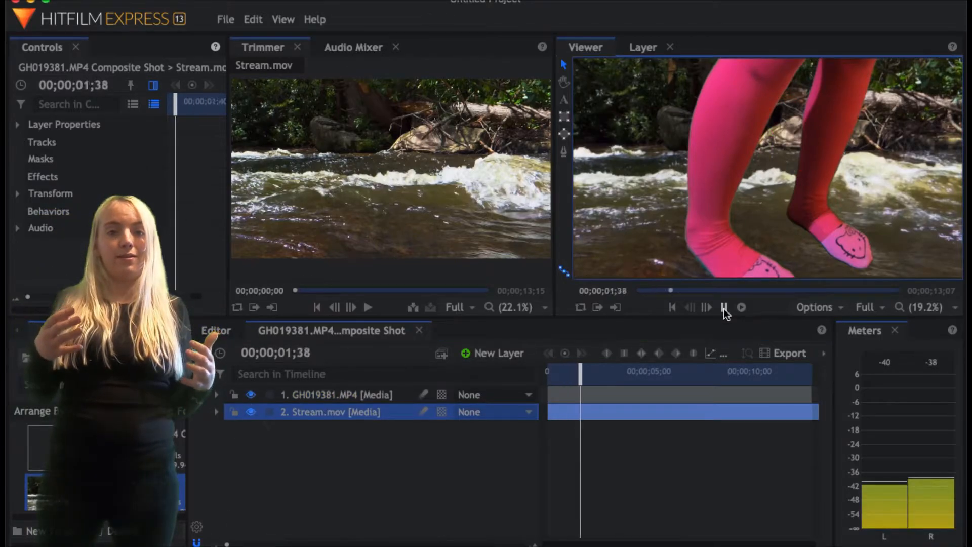
Step: Stop playback, reposition the GH019381.MP4 layer over the water, and set its scale to 213%
left_click(724, 309)
left_click_drag(724, 168, 697, 177)
left_click(216, 394)
left_click(231, 463)
mouse_move(479, 533)
left_mouse_down()
mouse_move(470, 528)
mouse_move(485, 530)
left_mouse_up()
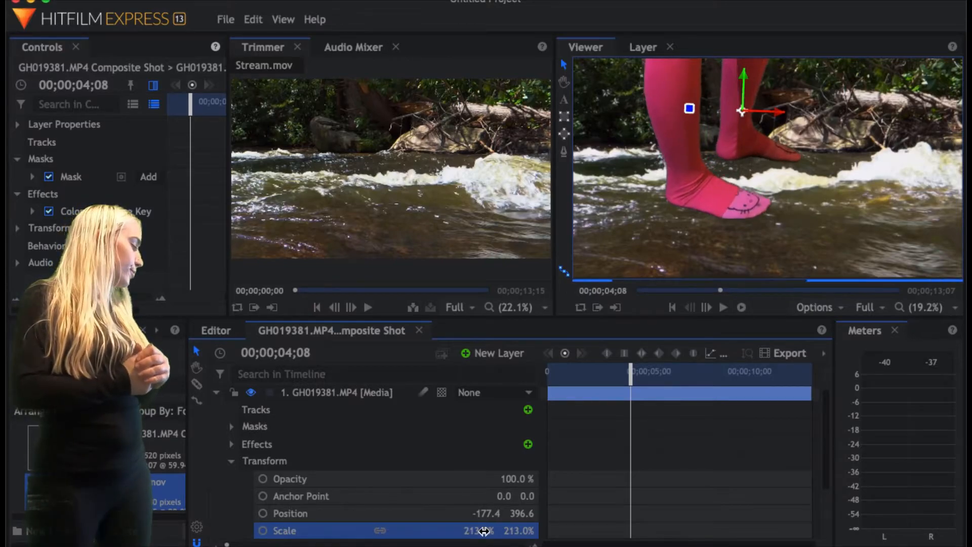
Step: Check the mask outline on the GH019381.MP4 layer and play the composite through to its end
left_click(231, 461)
left_click(255, 428)
left_click(232, 428)
left_click(284, 446)
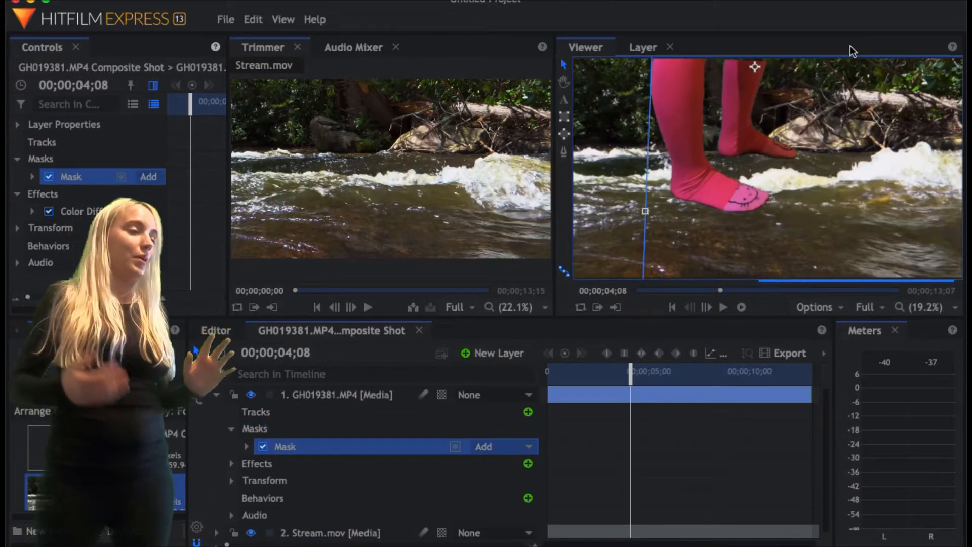
left_click(689, 131)
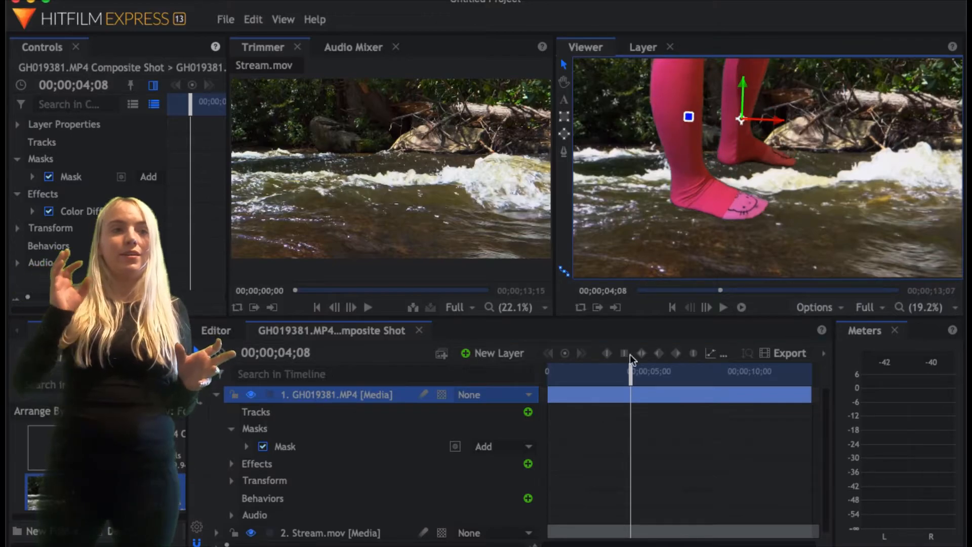
left_click(723, 307)
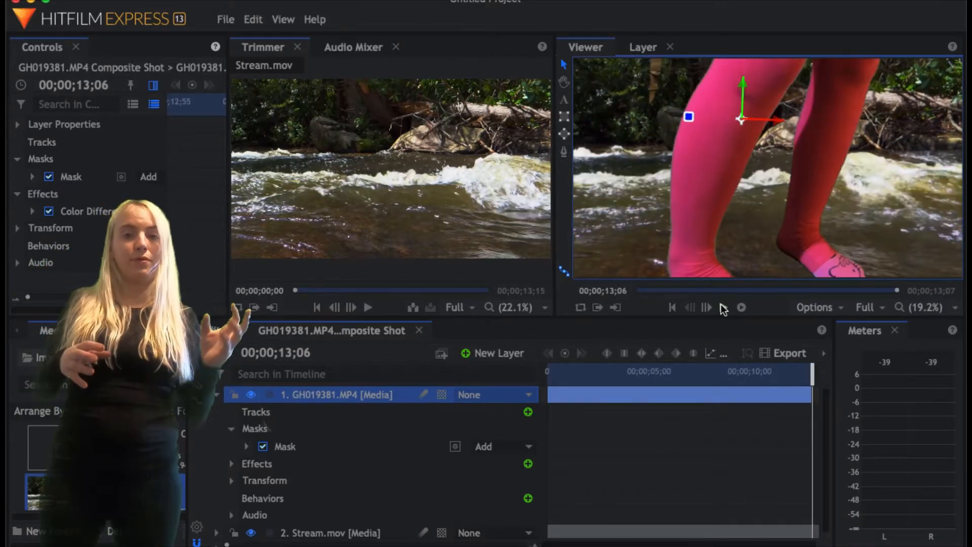
Step: Return to the editor timeline and play back the edit containing the composite shot
left_click(418, 330)
left_click(414, 371)
key("space")
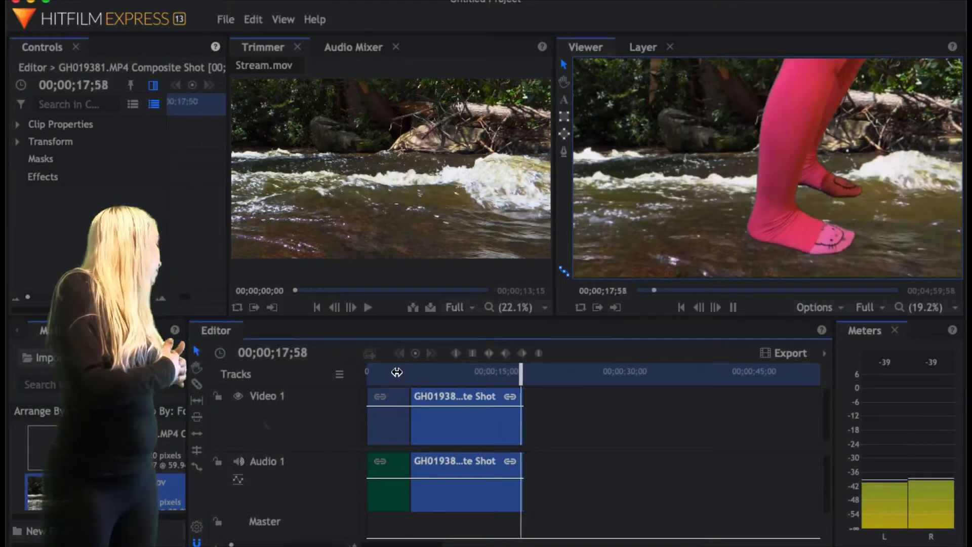
left_click(428, 372)
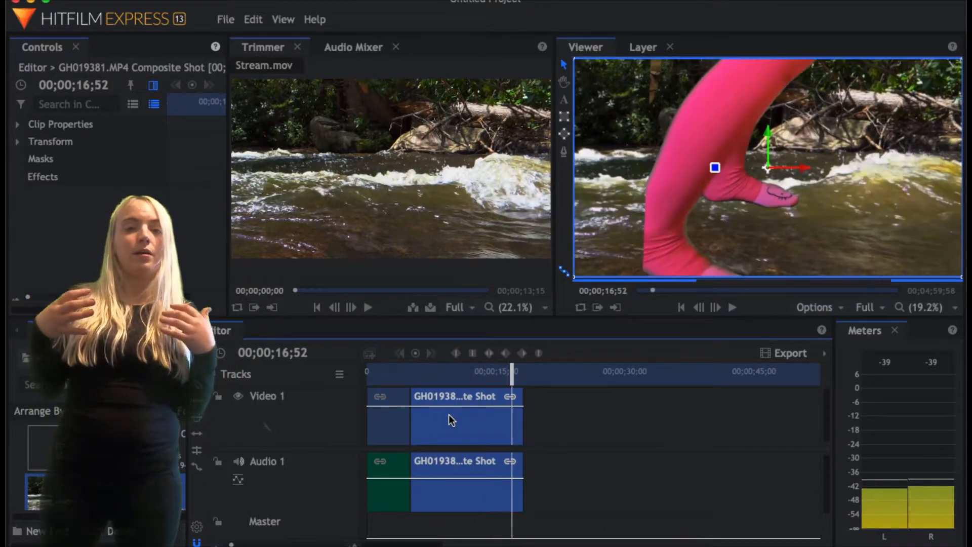
Step: Reopen the composite shot, shift the GH019381.MP4 layer toward the frame's left side, and adjust its mask around the legs
double_click(448, 414)
left_click(341, 393)
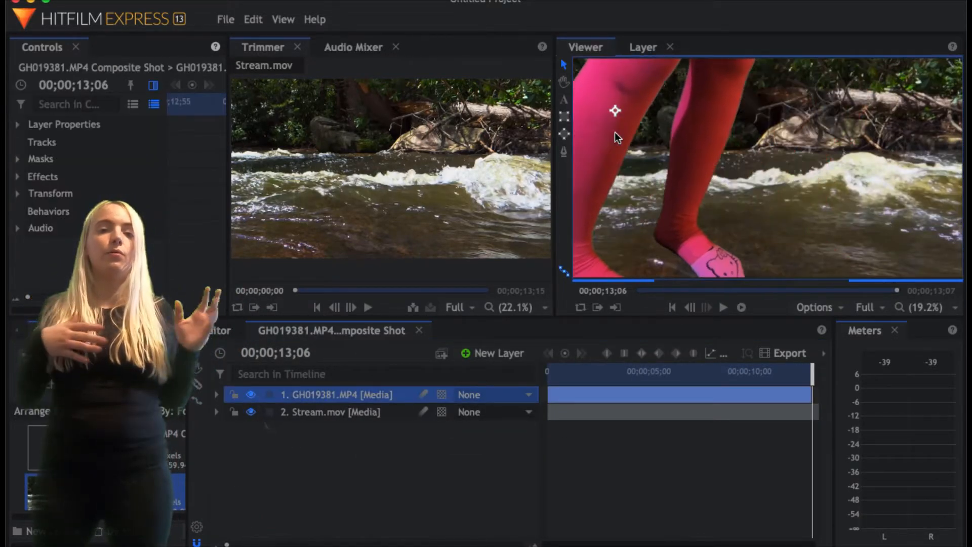
left_click(216, 394)
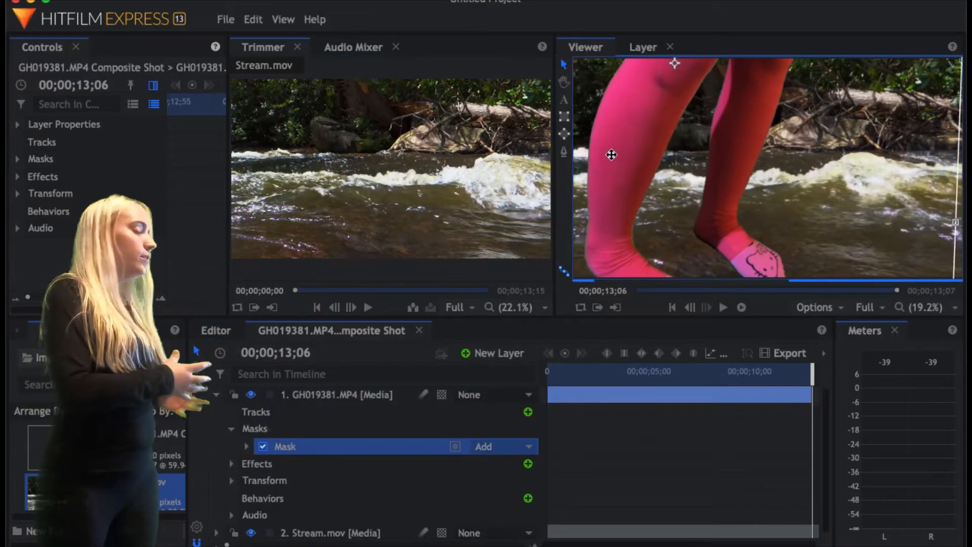
left_click(231, 429)
left_click(217, 394)
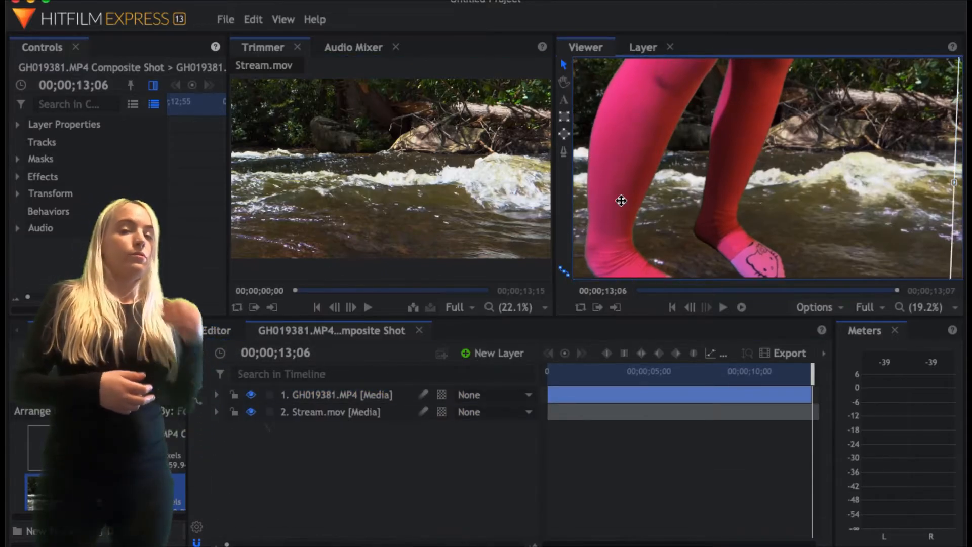
Step: Move the GH019381.MP4 layer up and extend its mask downward to include the whole front foot
left_click(348, 397)
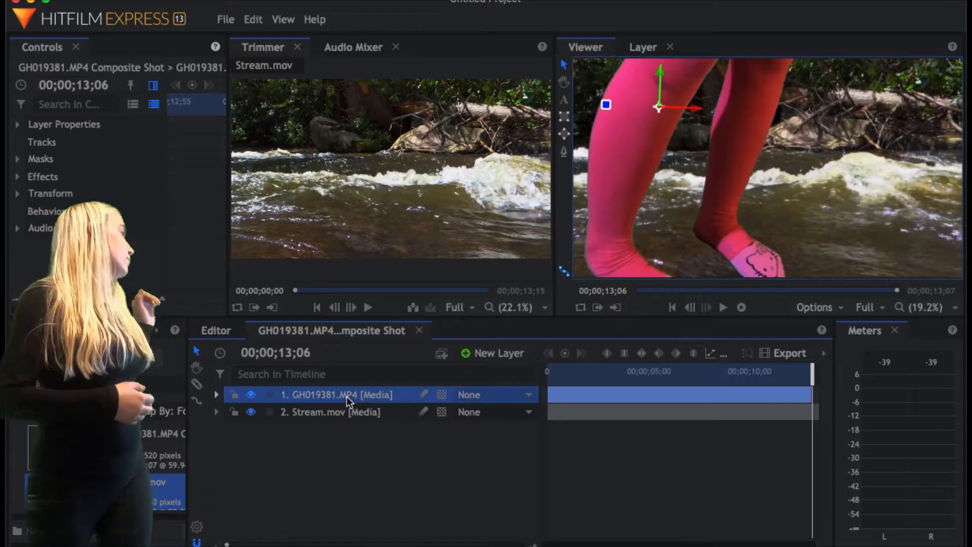
left_click_drag(668, 268, 681, 247)
left_click(217, 397)
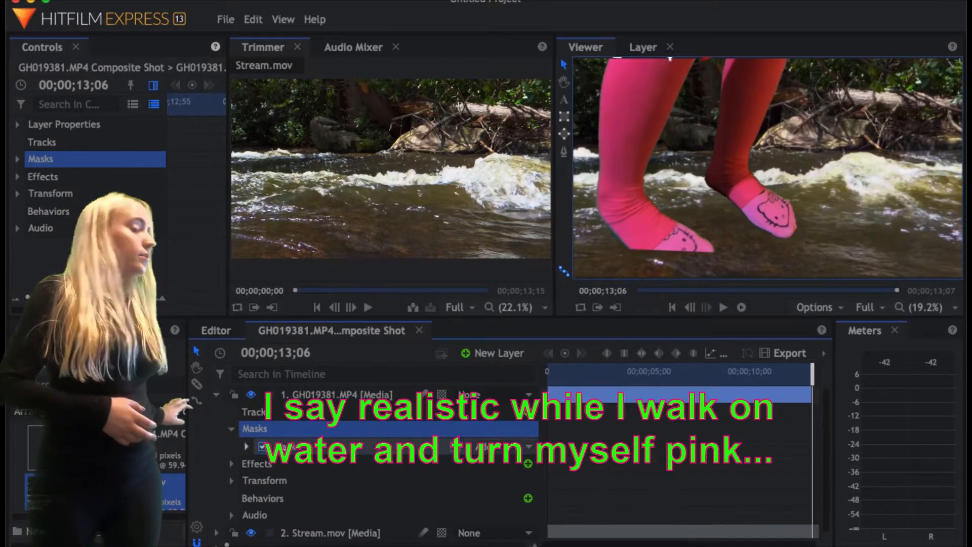
left_click(213, 395)
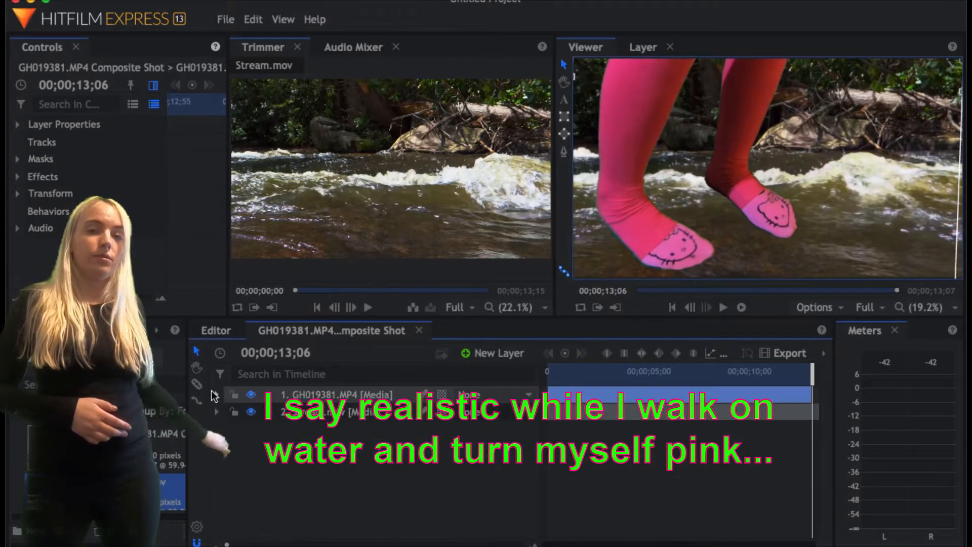
Step: Check the edit around 00;00;10;13 in the editor, and lower the GH019381.MP4 layer in its composite shot
left_click(215, 330)
left_click_drag(512, 372, 456, 371)
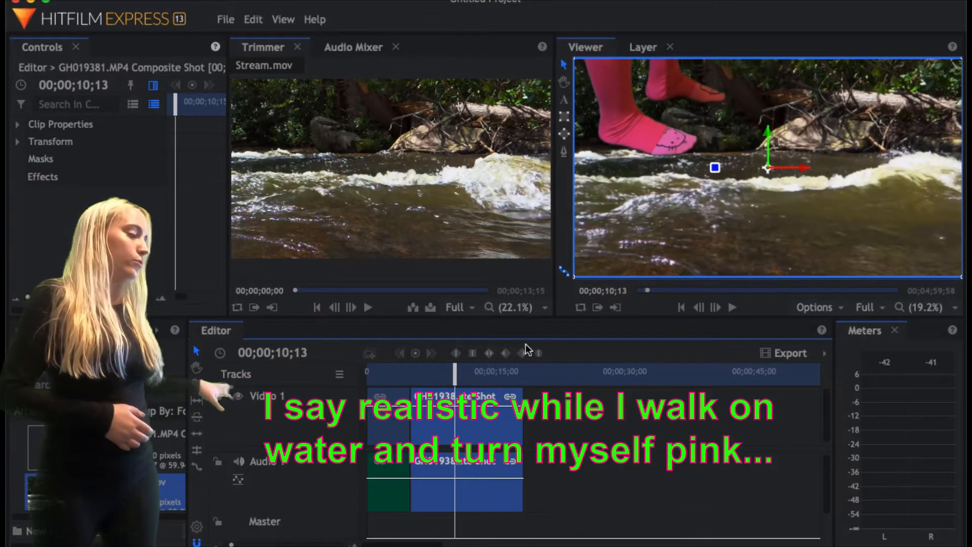
double_click(466, 420)
left_click(216, 394)
left_click(231, 463)
mouse_move(633, 121)
left_mouse_down()
mouse_move(658, 178)
mouse_move(644, 141)
mouse_move(629, 138)
left_mouse_up()
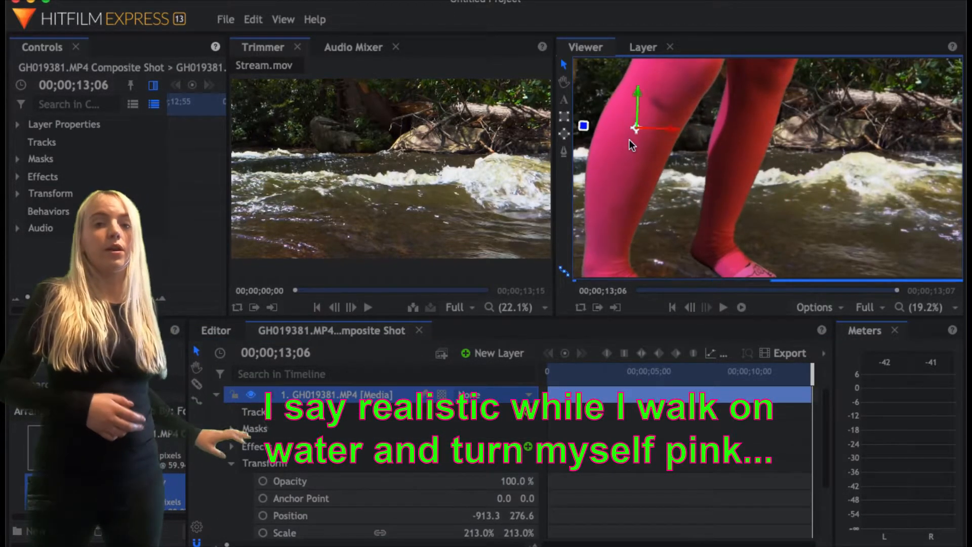
Step: Scrub through the composite shot, close it, and play the result in the editor timeline
left_click_drag(582, 372, 815, 378)
left_click(419, 330)
key("space")
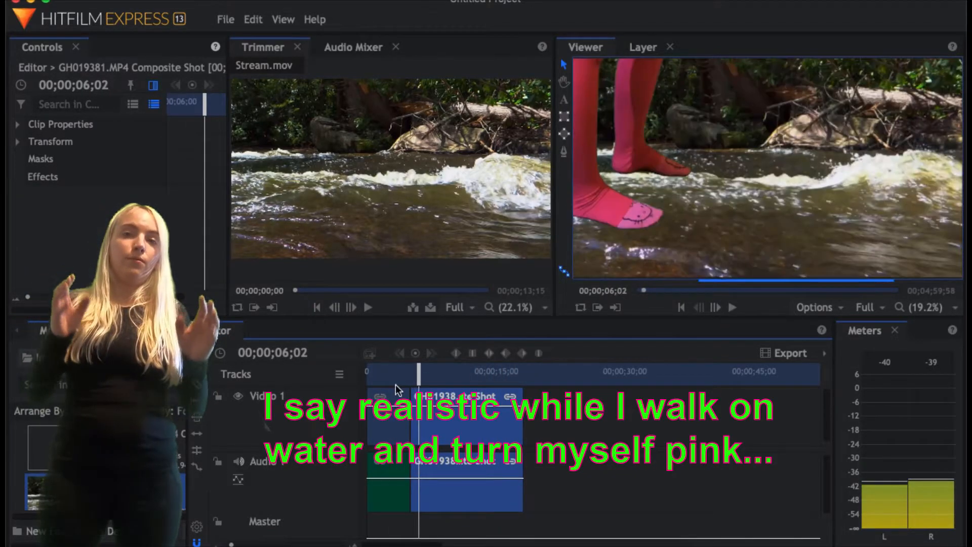
Step: Trim the beginning of the first clip in the editor timeline, video and audio together
left_click(372, 376)
left_click_drag(372, 381, 376, 380)
left_click_drag(372, 423, 381, 423)
left_click(382, 376)
left_click(376, 422)
mouse_move(382, 375)
left_mouse_down()
mouse_move(414, 375)
mouse_move(394, 375)
left_mouse_up()
Step: Add a text box reading "WALKING ON WATER" over the stream at 00;00;09;16
left_click(446, 375)
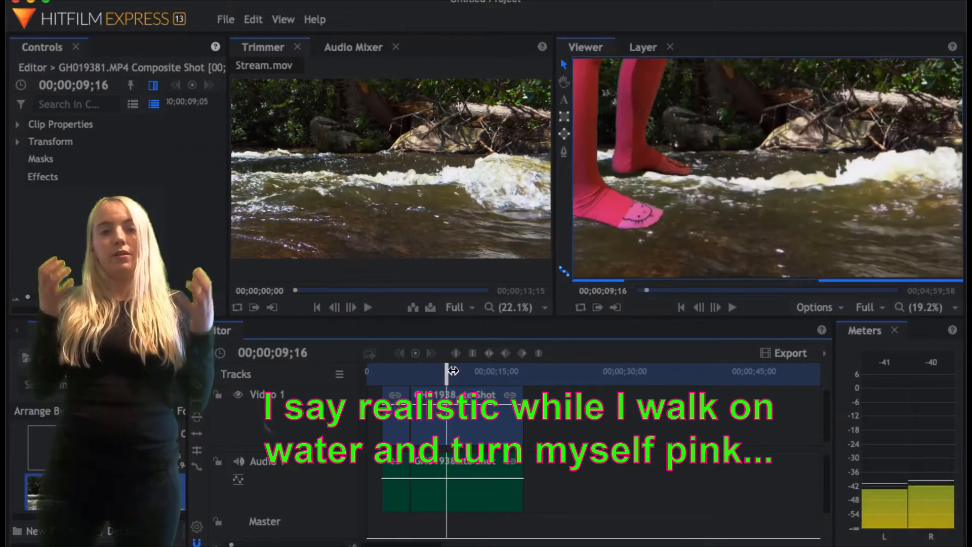
left_click_drag(965, 192, 964, 192)
type("WALKING ON WATER")
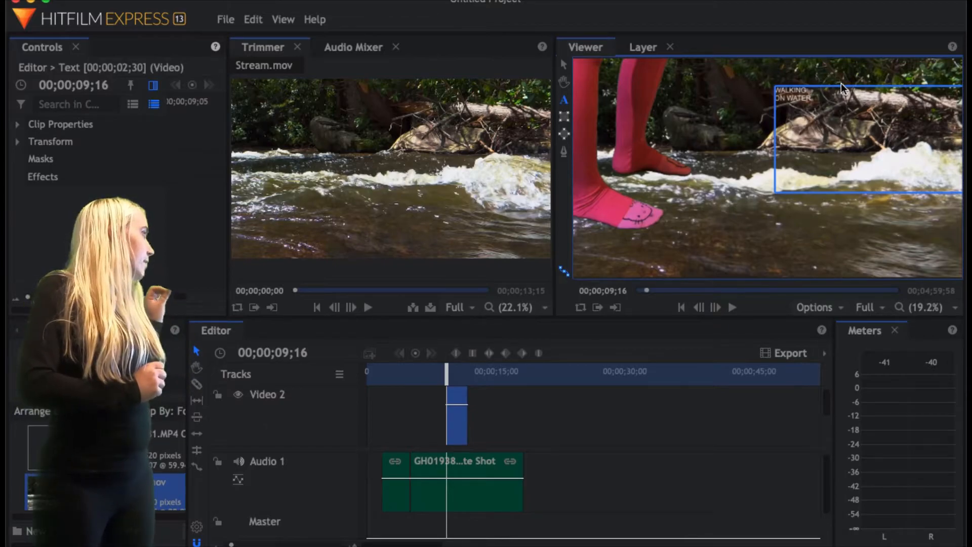
Step: Change the color of the "WALKING ON WATER" text to green
left_click_drag(814, 102, 775, 89)
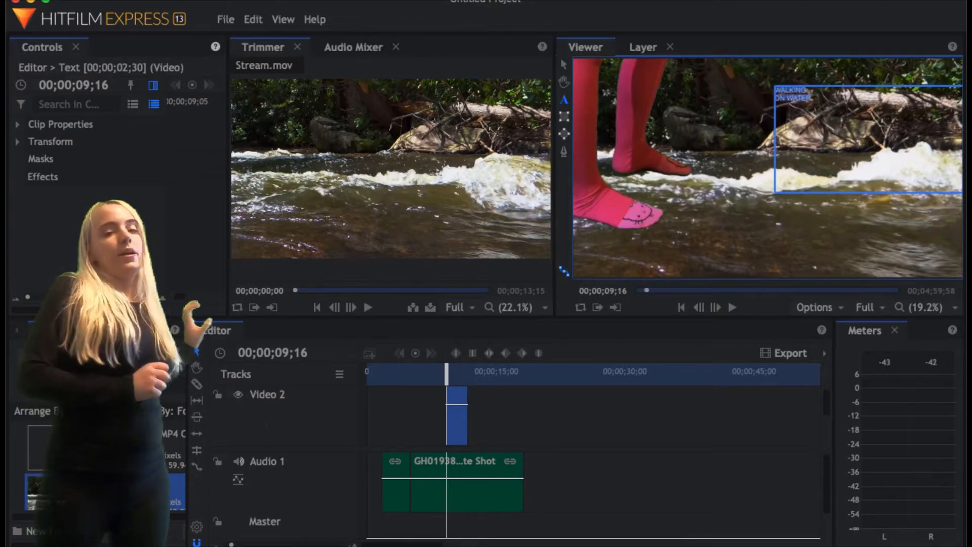
left_click(54, 459)
left_click(76, 354)
left_click(17, 223)
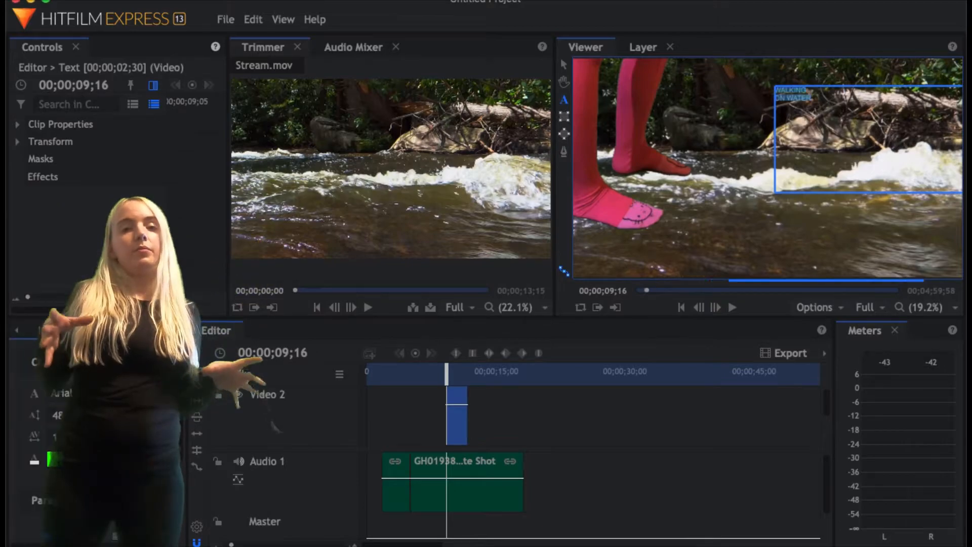
Step: Set the font size of the "WALKING ON WATER" text to 207 and its outline color to pink
left_click_drag(56, 414, 64, 414)
left_click(124, 459)
left_click(16, 223)
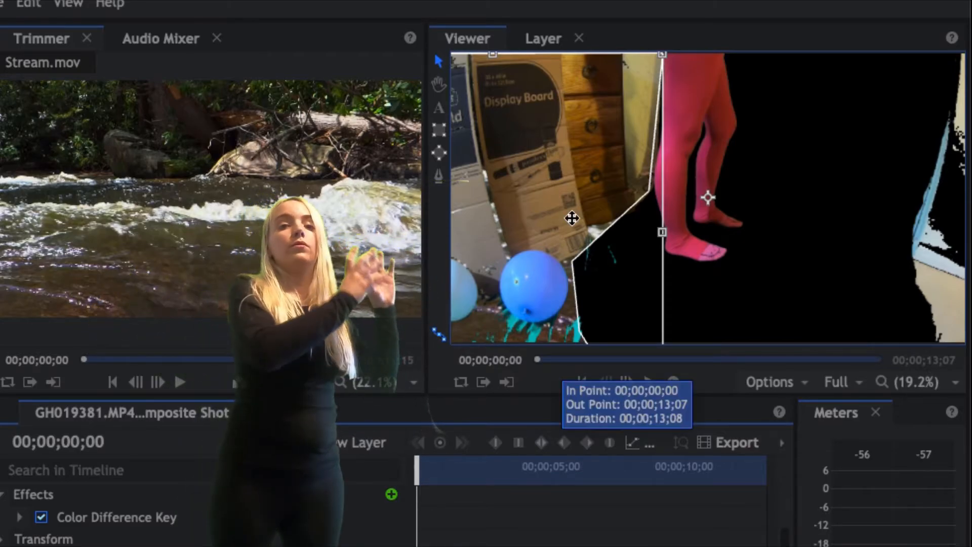
left_click(544, 173)
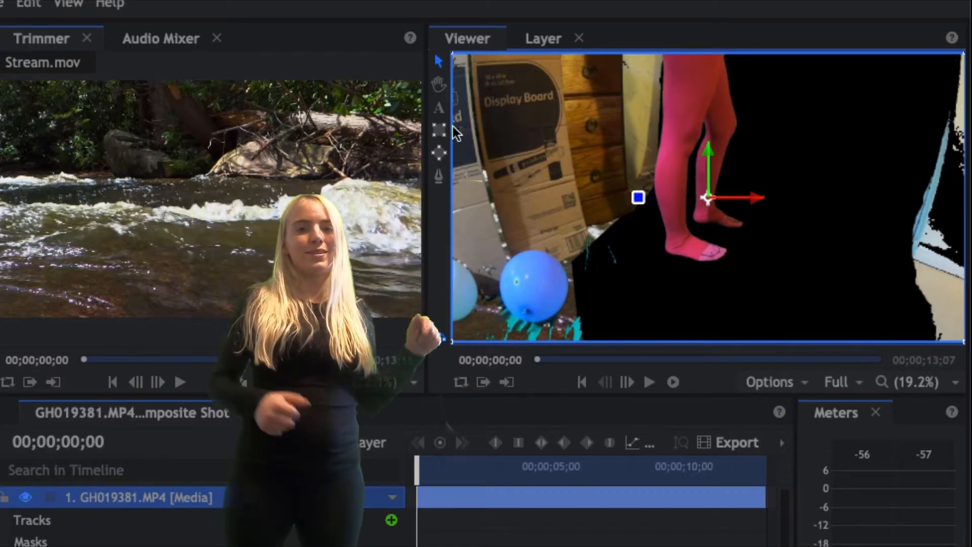
left_click(442, 149)
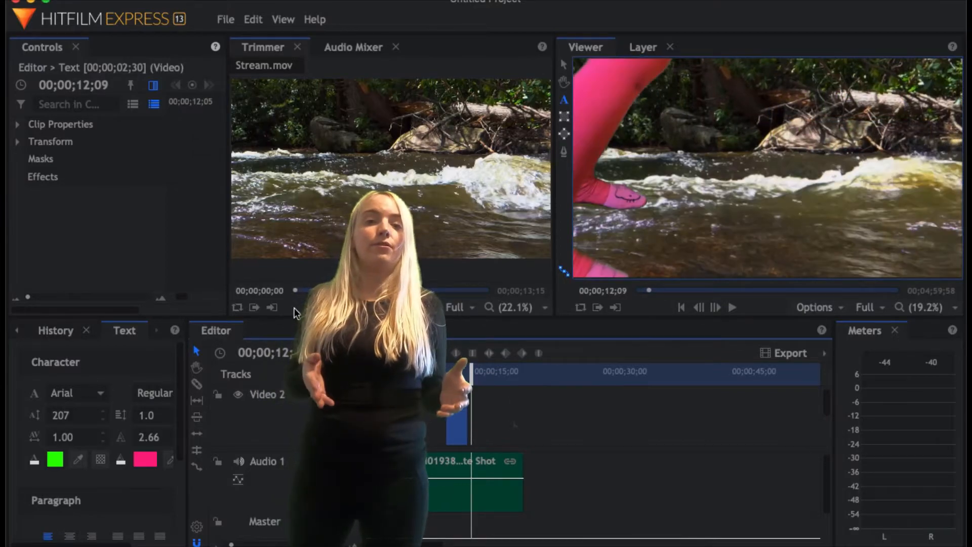
Step: Add a text box reading "I Got LAZY!!!" over the stream at 00;00;12;09 and center its text
left_click(563, 103)
left_click_drag(781, 127, 910, 208)
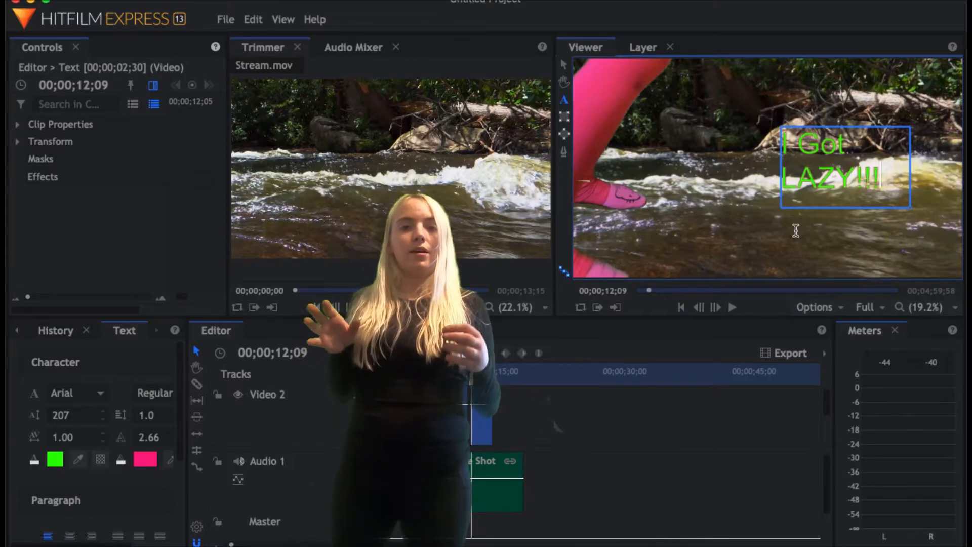
key("super+a")
scroll(93, 465, "down", 4)
left_click(69, 440)
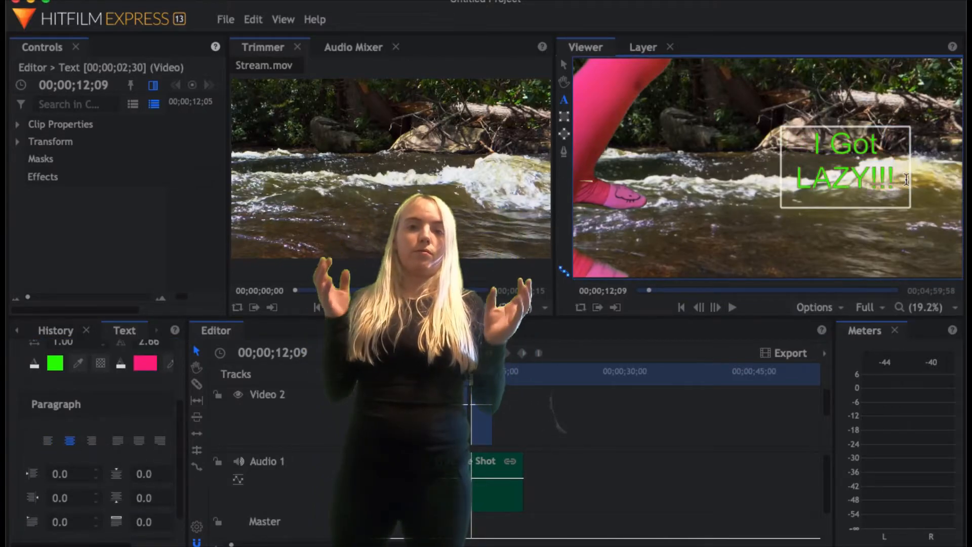
Step: Increase the outline width of the "I Got LAZY!!!" text to 8.06
scroll(178, 430, "up", 4)
left_click(851, 245)
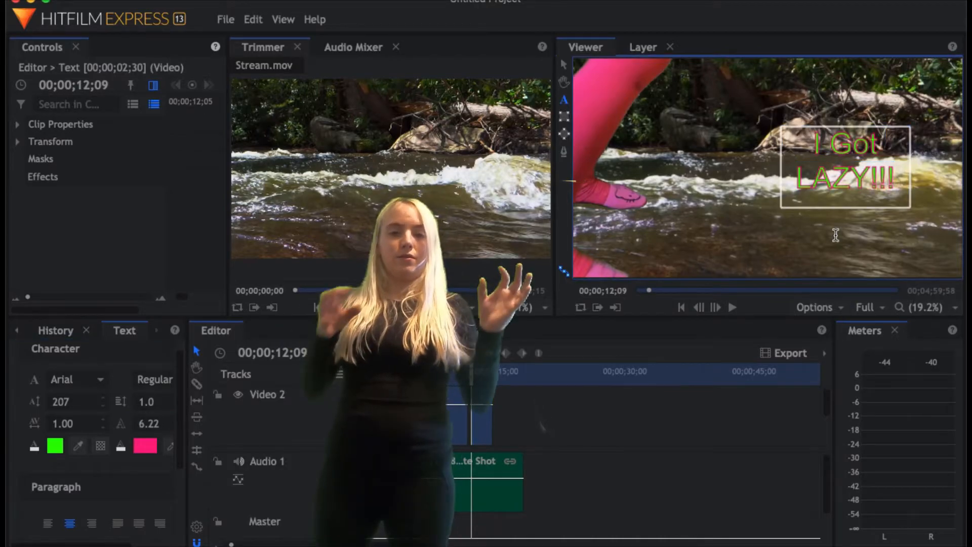
key("super+a")
left_click(780, 201)
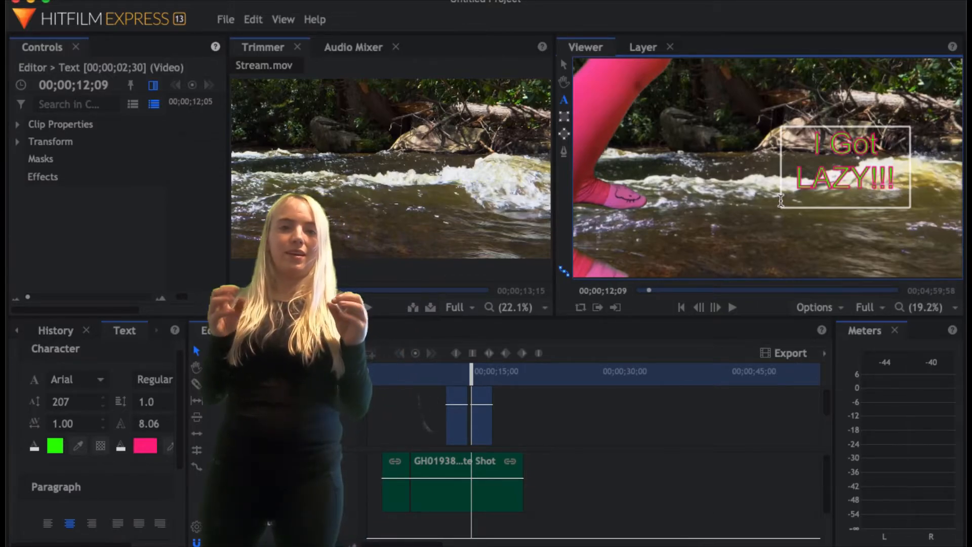
Step: Play the edited timeline from the beginning to review the titles
mouse_move(324, 78)
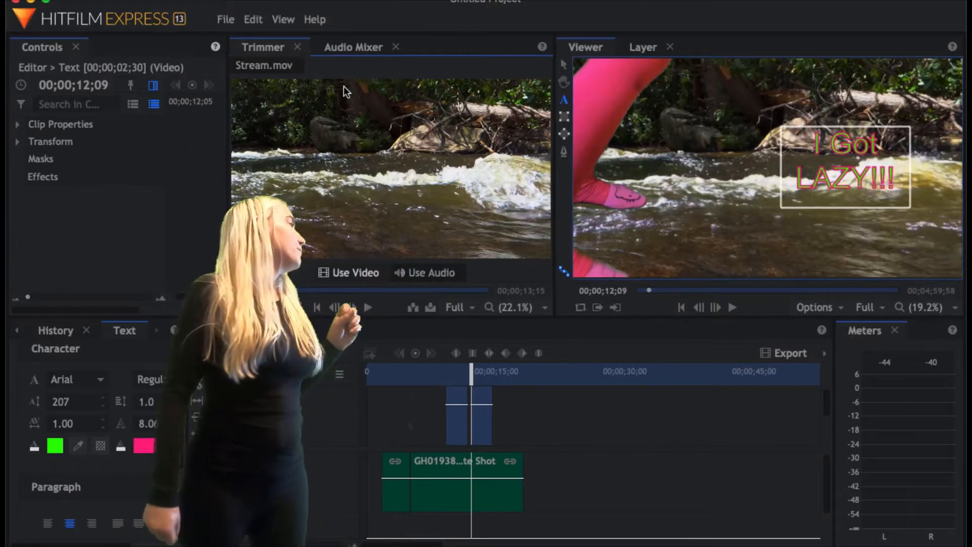
left_click(681, 308)
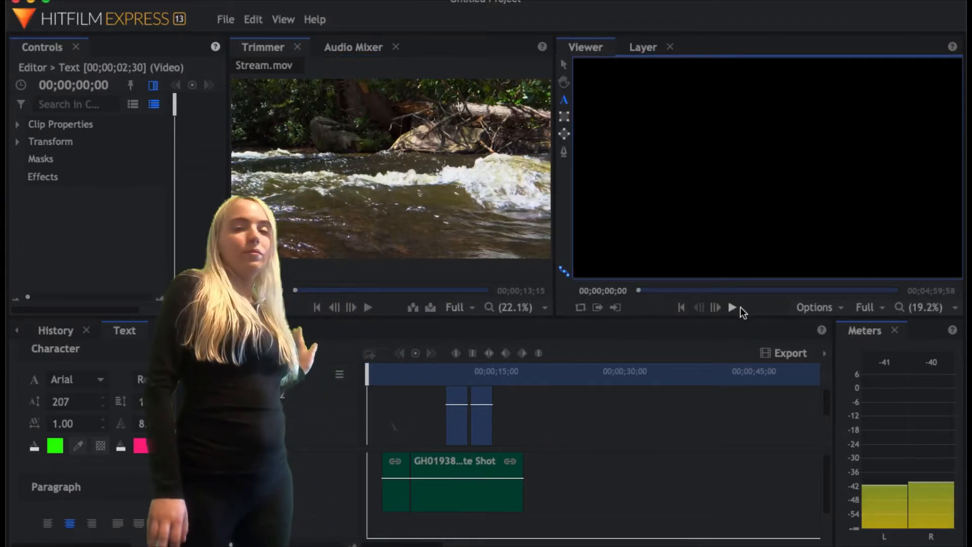
left_click(731, 307)
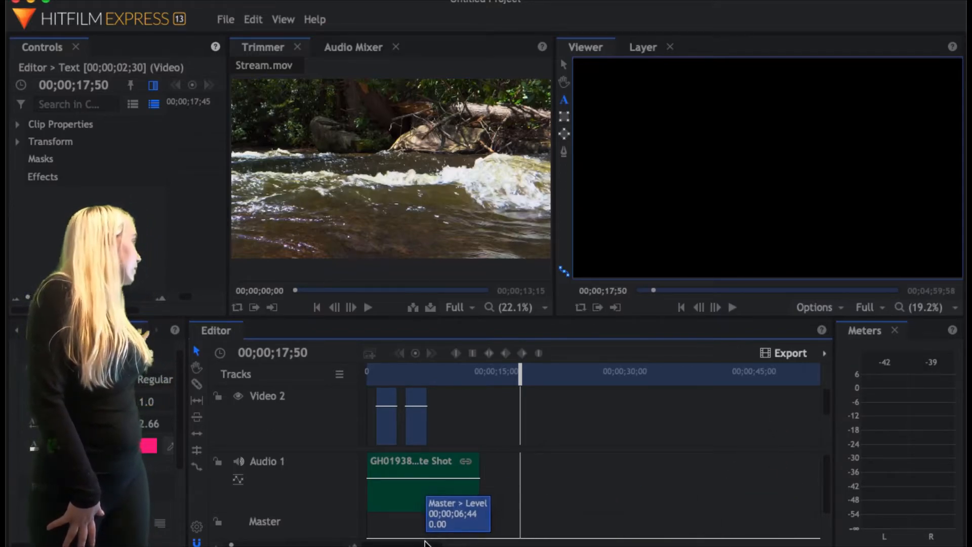
Step: Move the editor timeline's out point to the end of the last clip
left_click_drag(432, 544, 522, 542)
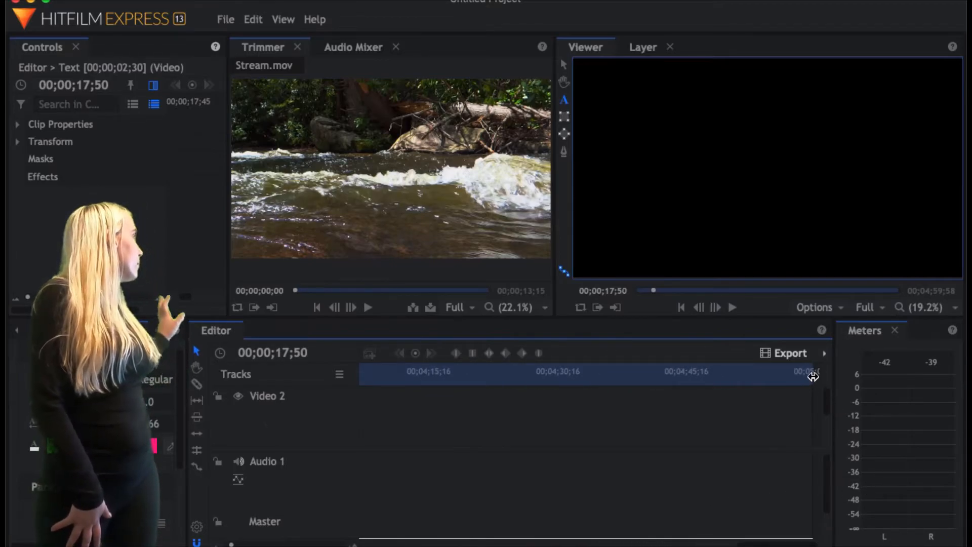
left_click_drag(672, 397, 436, 453)
left_click_drag(305, 442, 575, 426)
left_click_drag(479, 429, 481, 427)
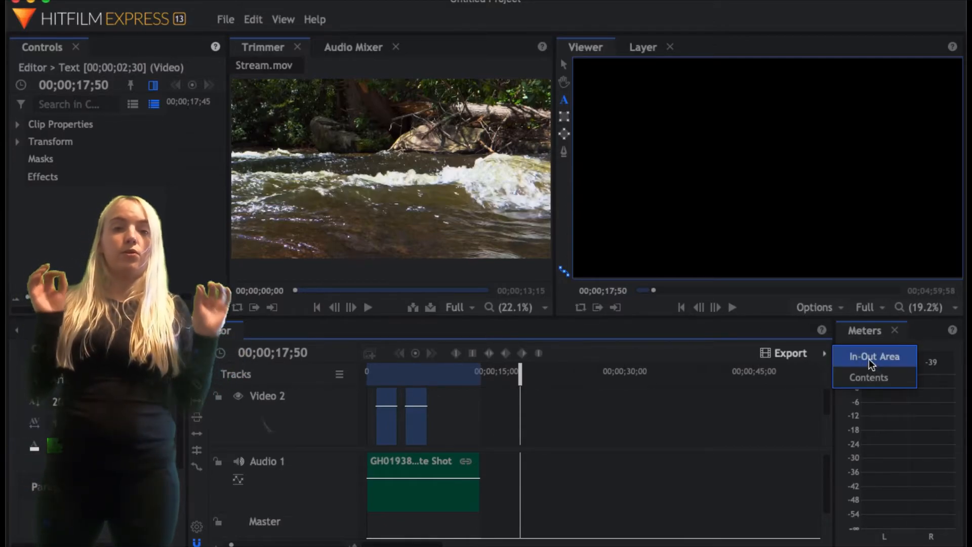
Step: Add the timeline's In-Out Area to the export queue and go to the export screen
left_click(872, 358)
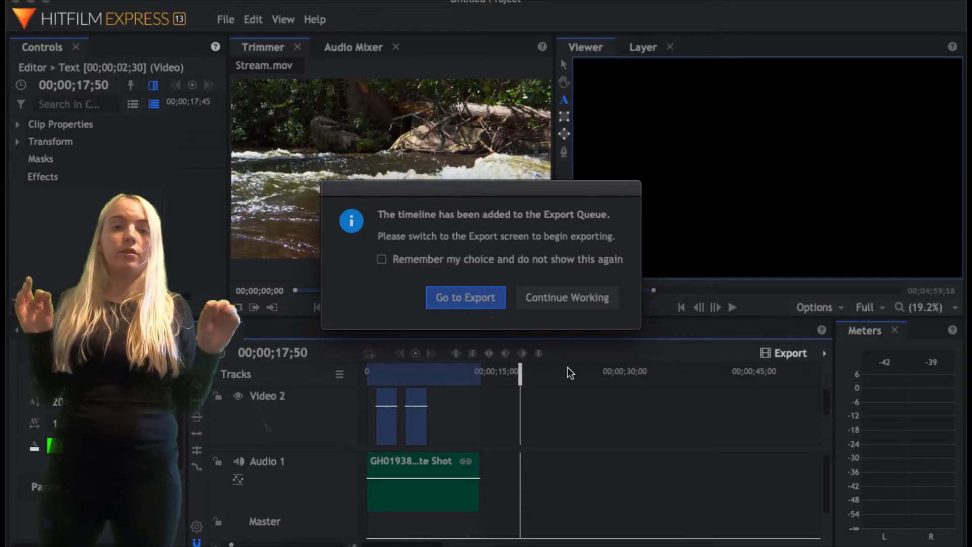
left_click(473, 299)
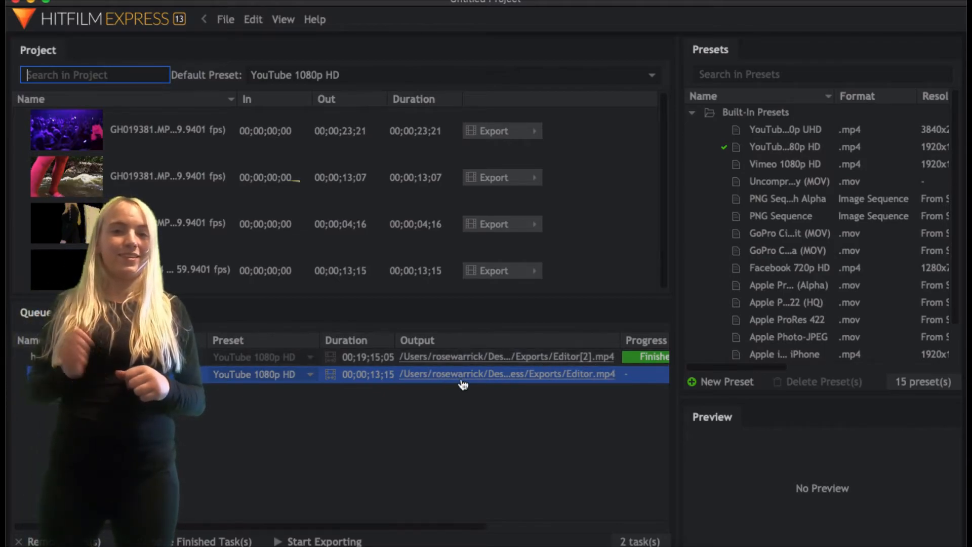
Step: Remove the finished Editor[2].mp4 task from the export queue
left_click(186, 360)
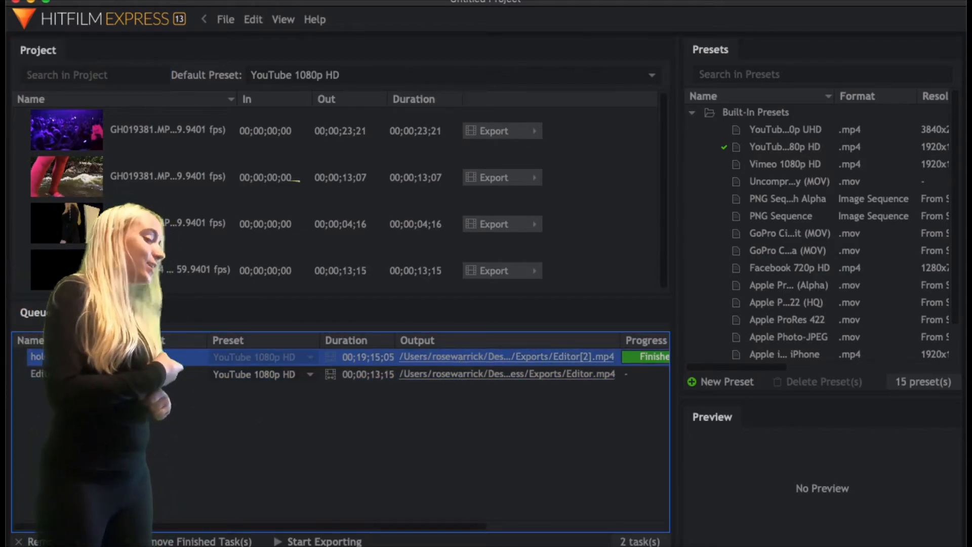
left_click(170, 532)
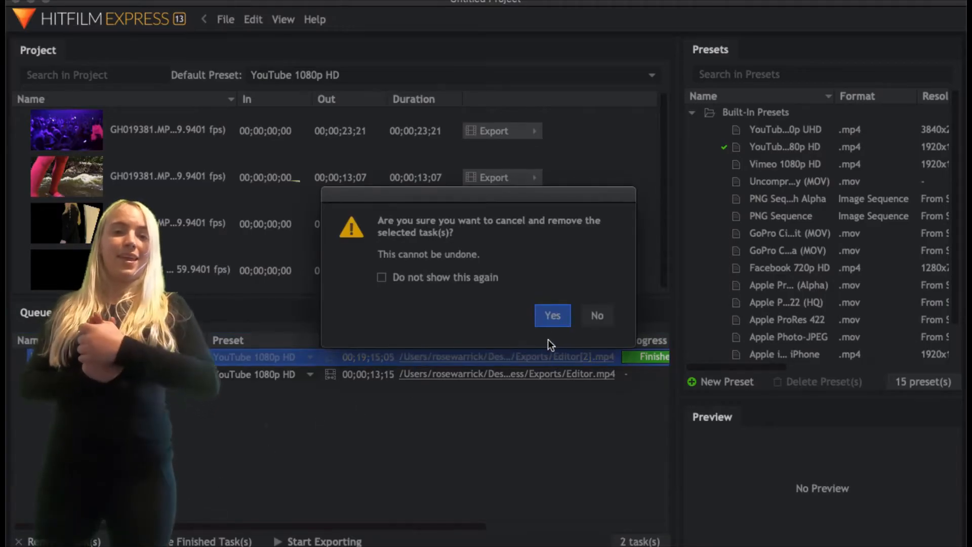